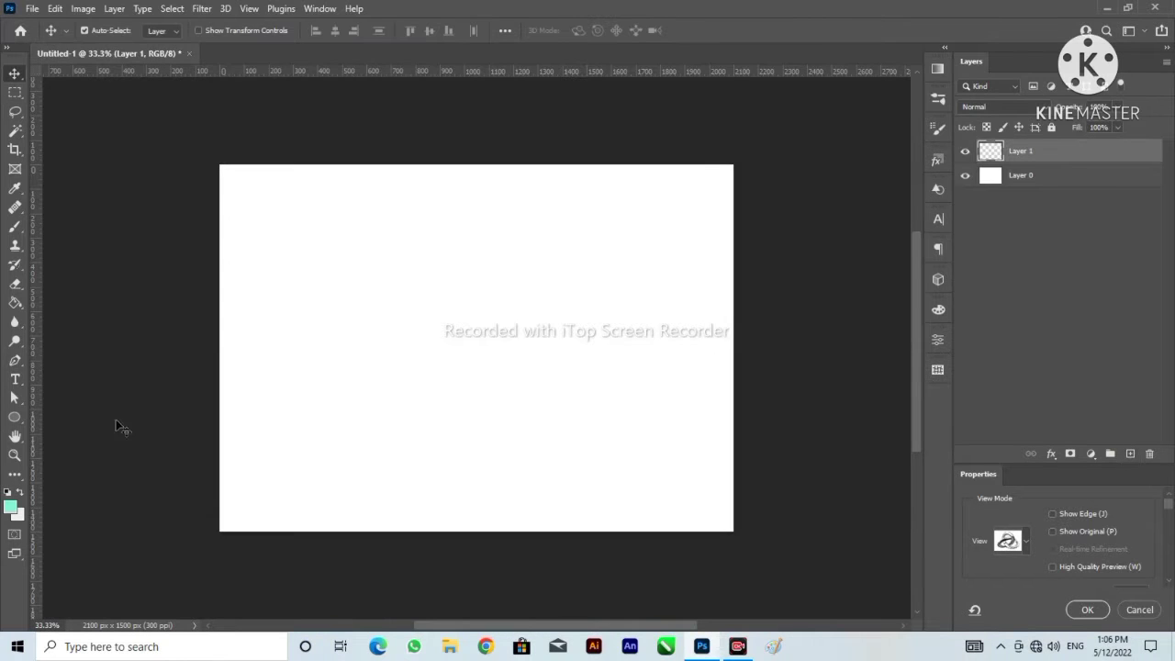
# Set the foreground colour to #22c6aa and fill Layer 1 with it using the Paint Bucket.
pyautogui.click(10, 506)
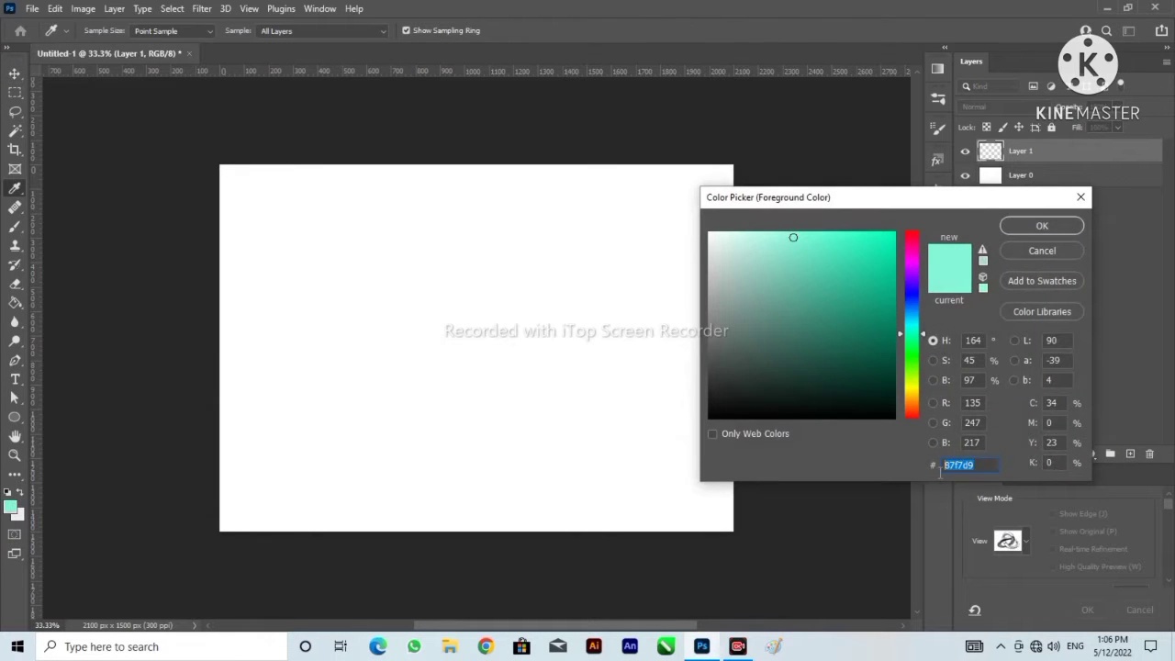
pyautogui.moveTo(963, 197); pyautogui.dragTo(614, 166)
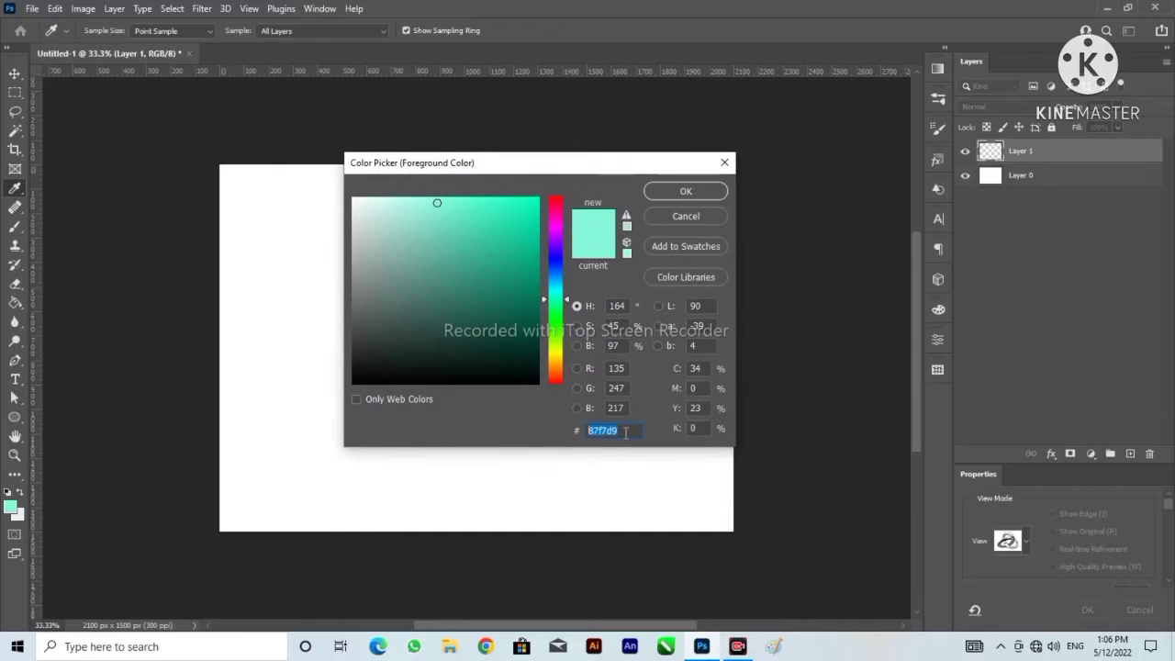
pyautogui.write('22')
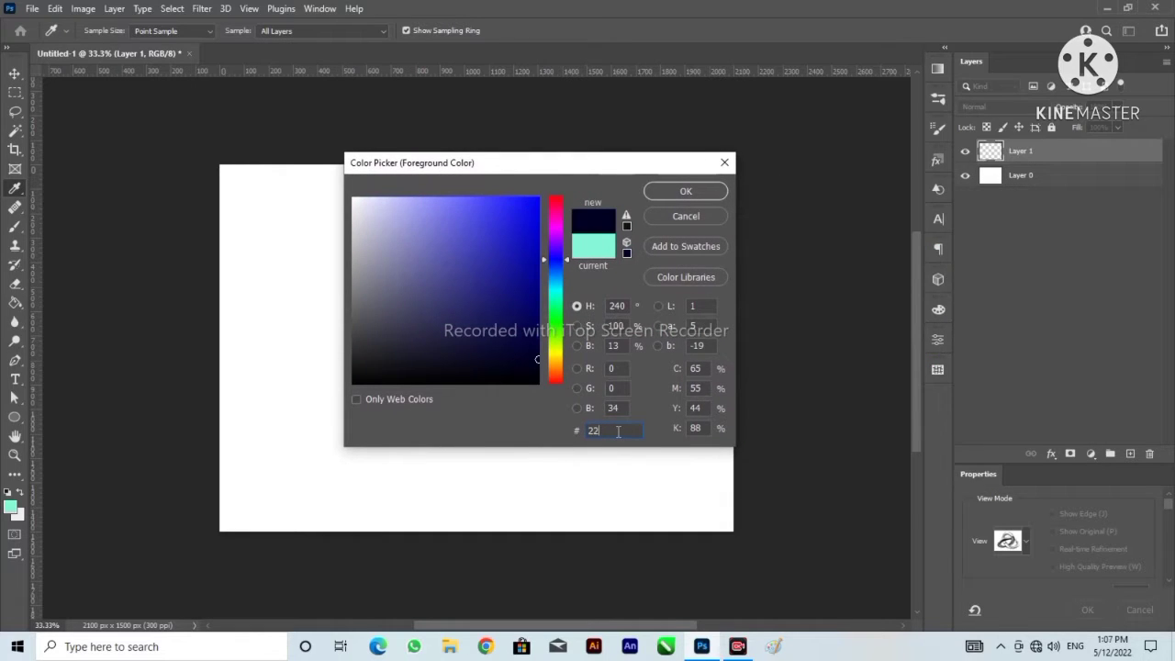
pyautogui.write('c6')
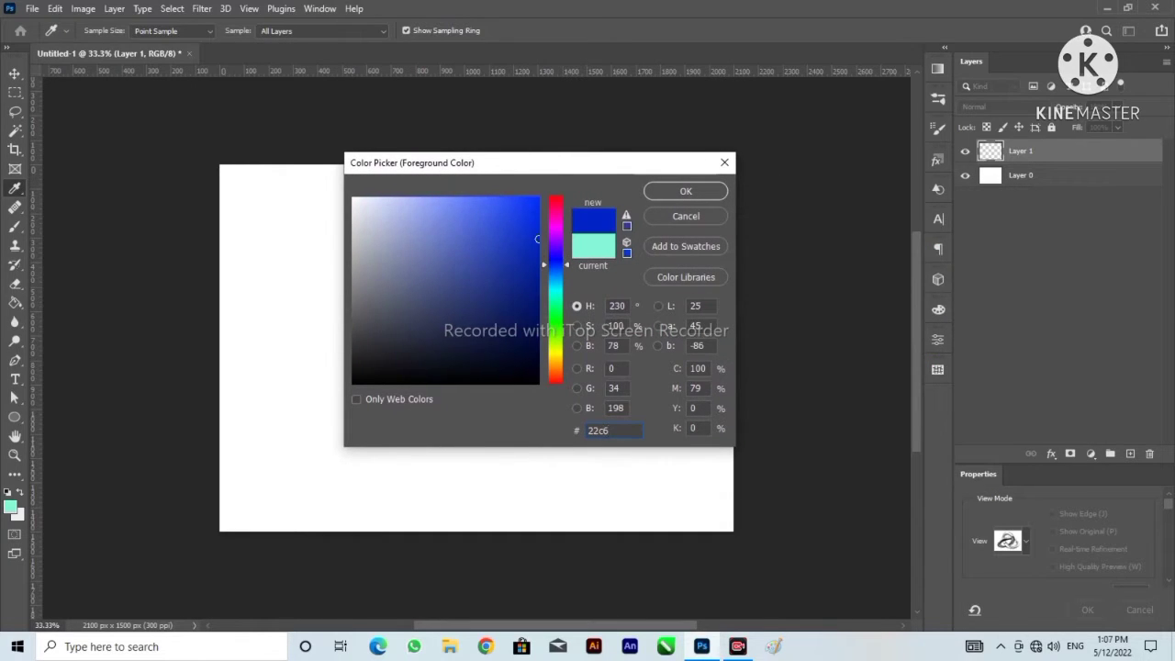
pyautogui.write('aa')
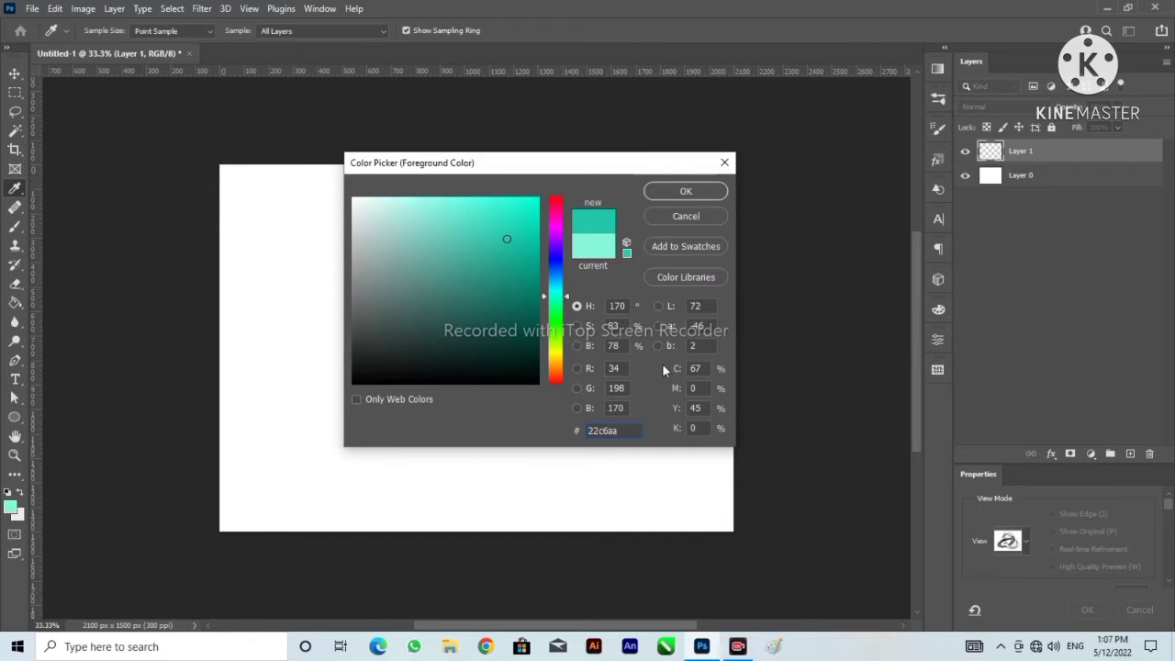
pyautogui.doubleClick(627, 436)
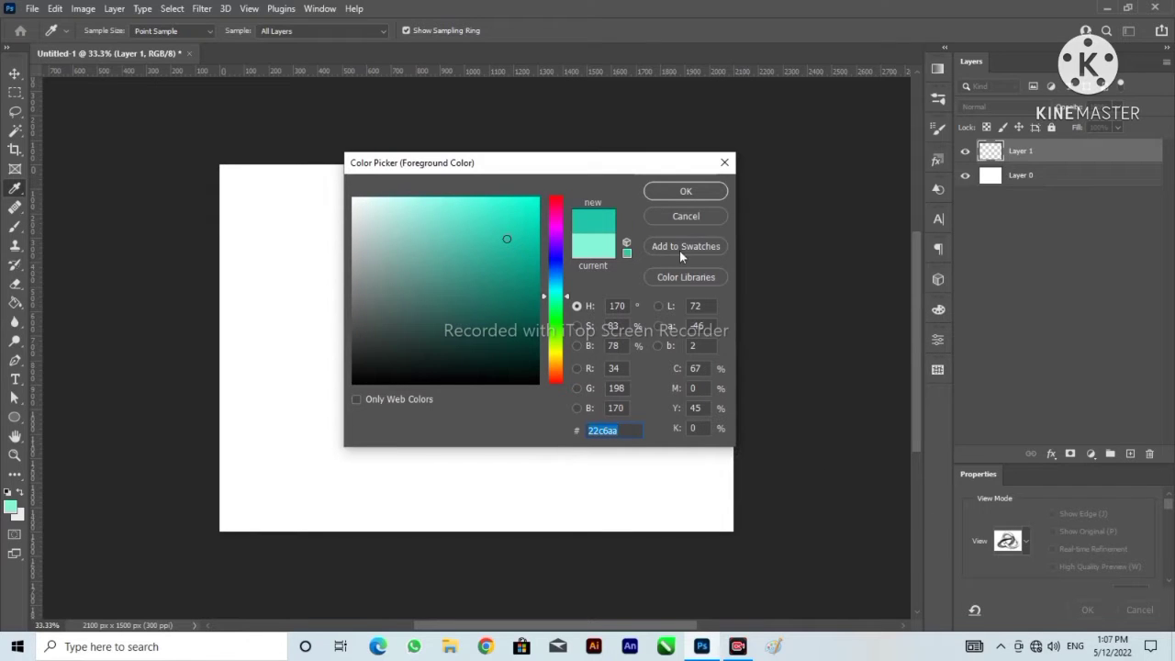
pyautogui.click(683, 190)
pyautogui.press('g')
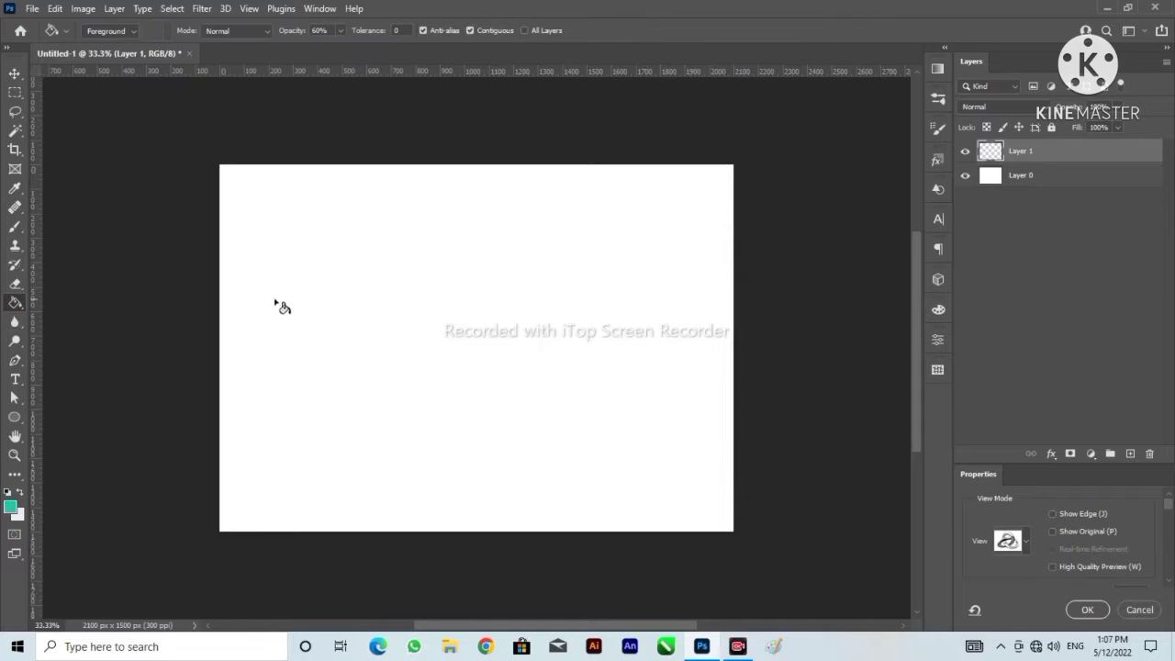
pyautogui.click(404, 318)
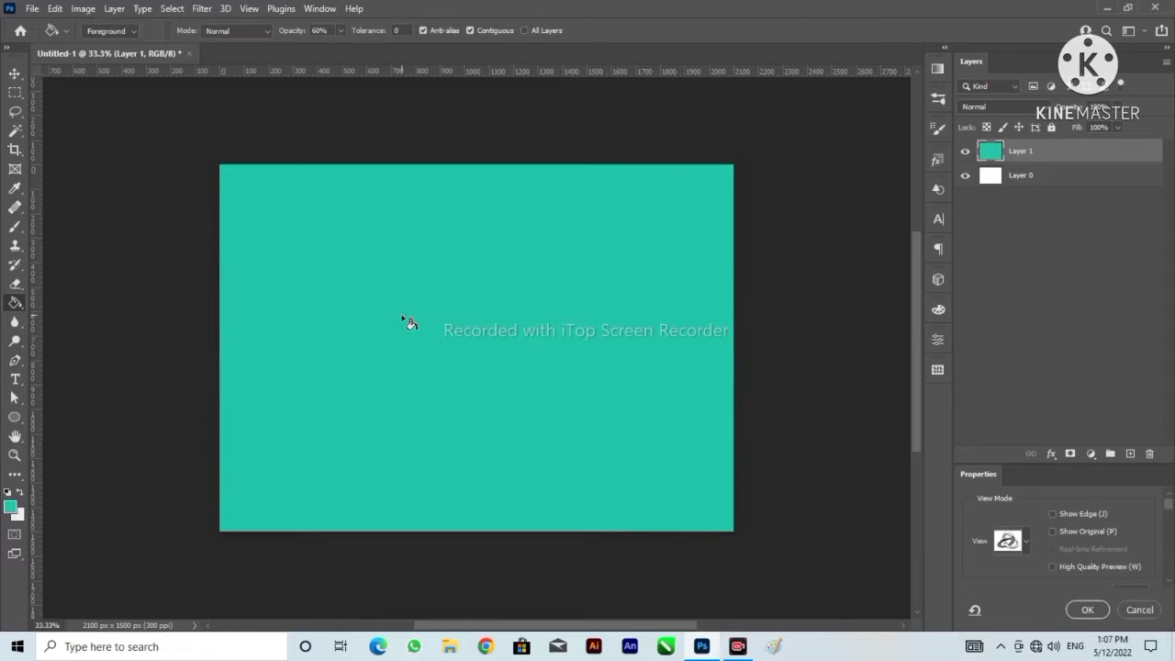
# Add a new layer above the teal fill and set the foreground colour to #87f7d9.
pyautogui.click(1129, 454)
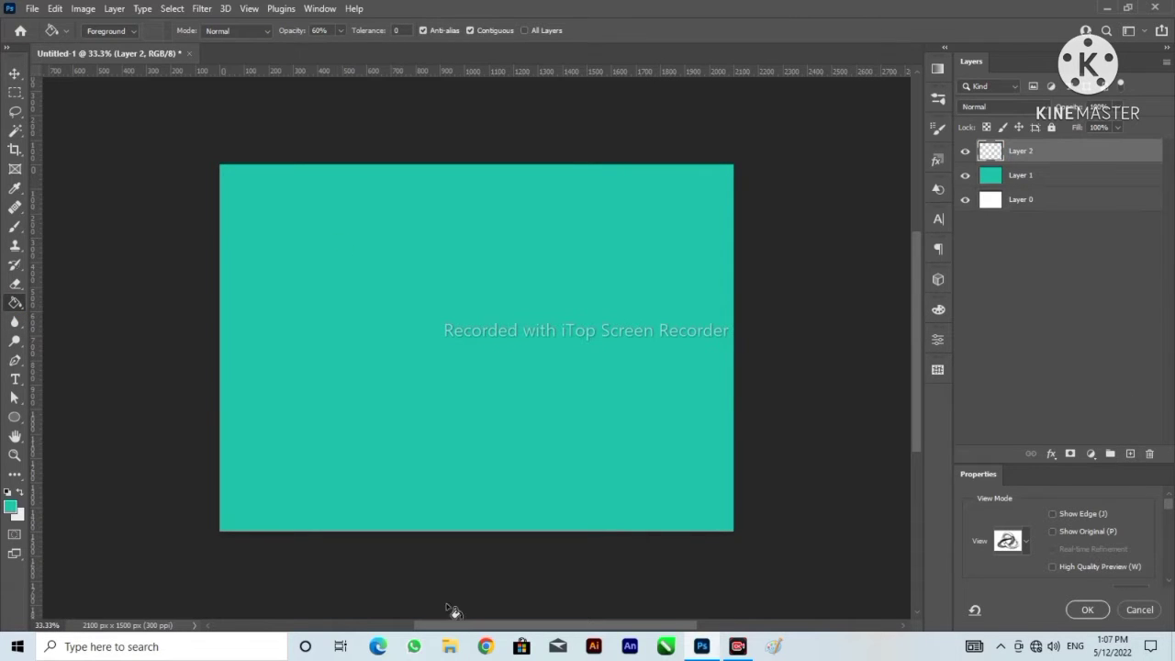
pyautogui.click(10, 506)
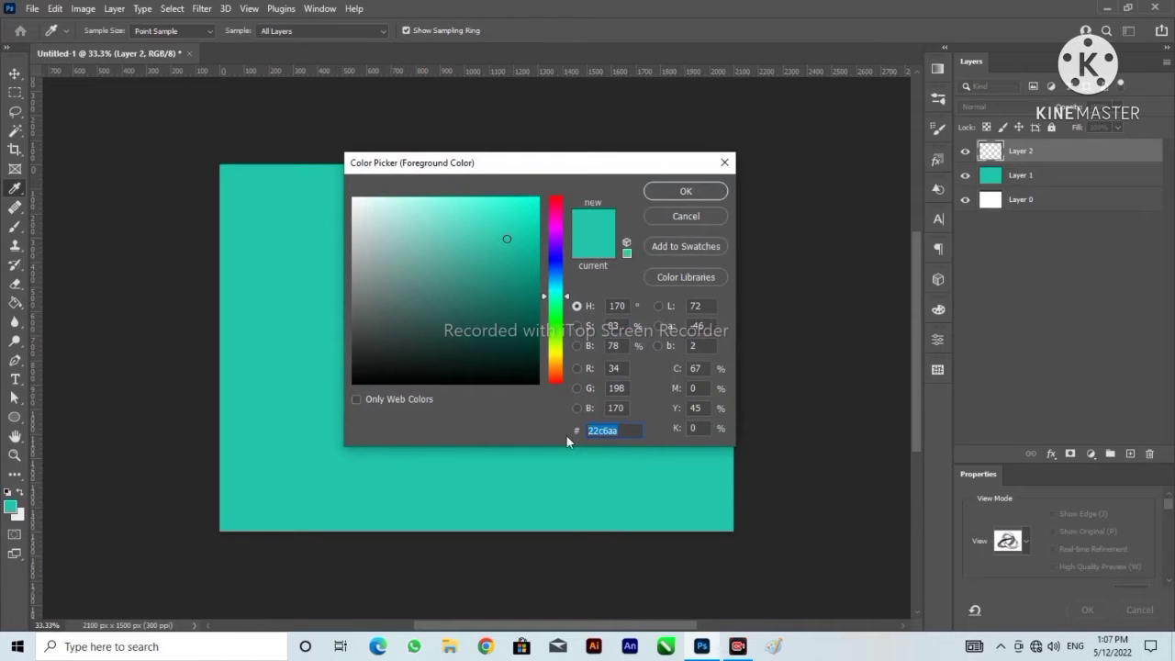
pyautogui.write('8')
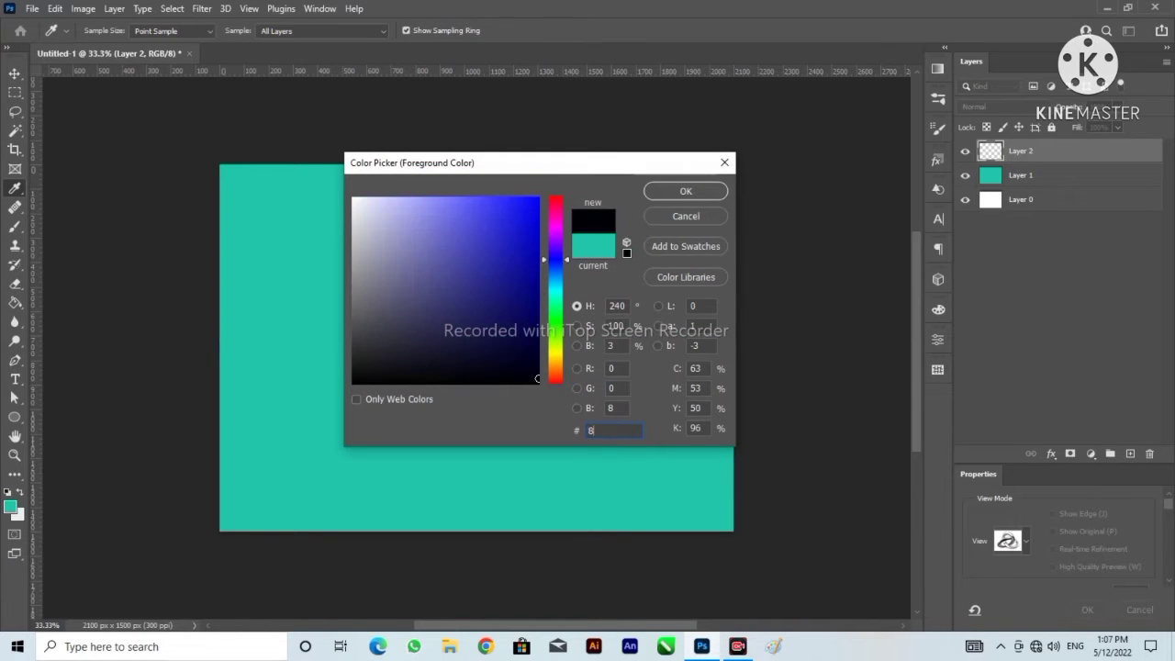
pyautogui.write('7f')
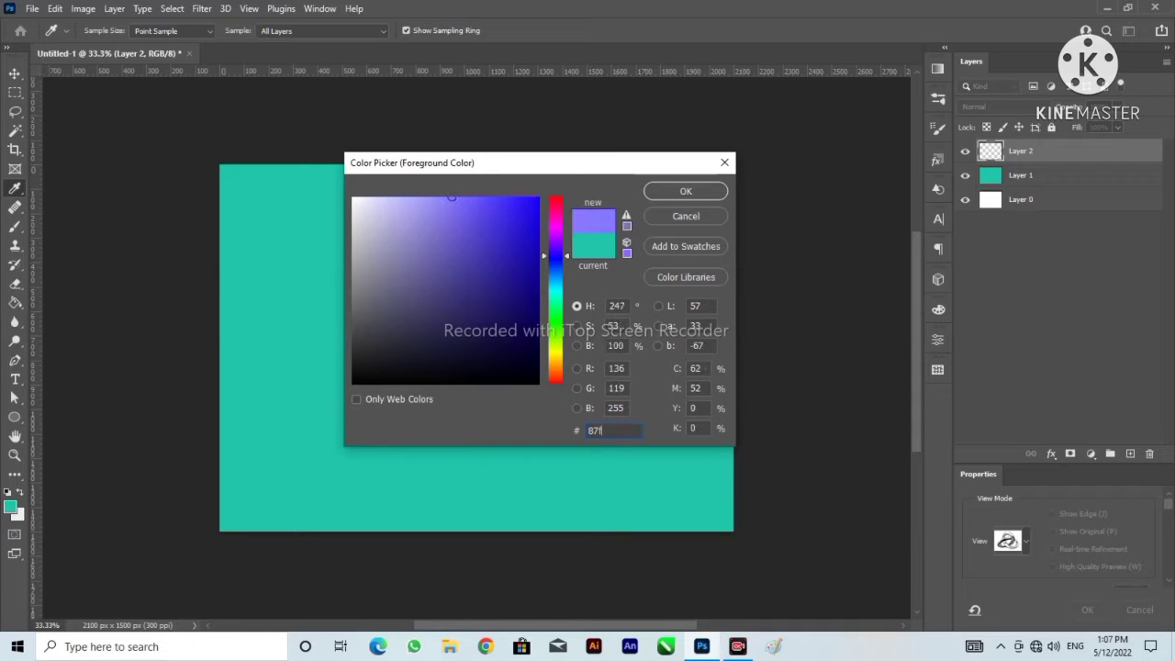
pyautogui.write('7')
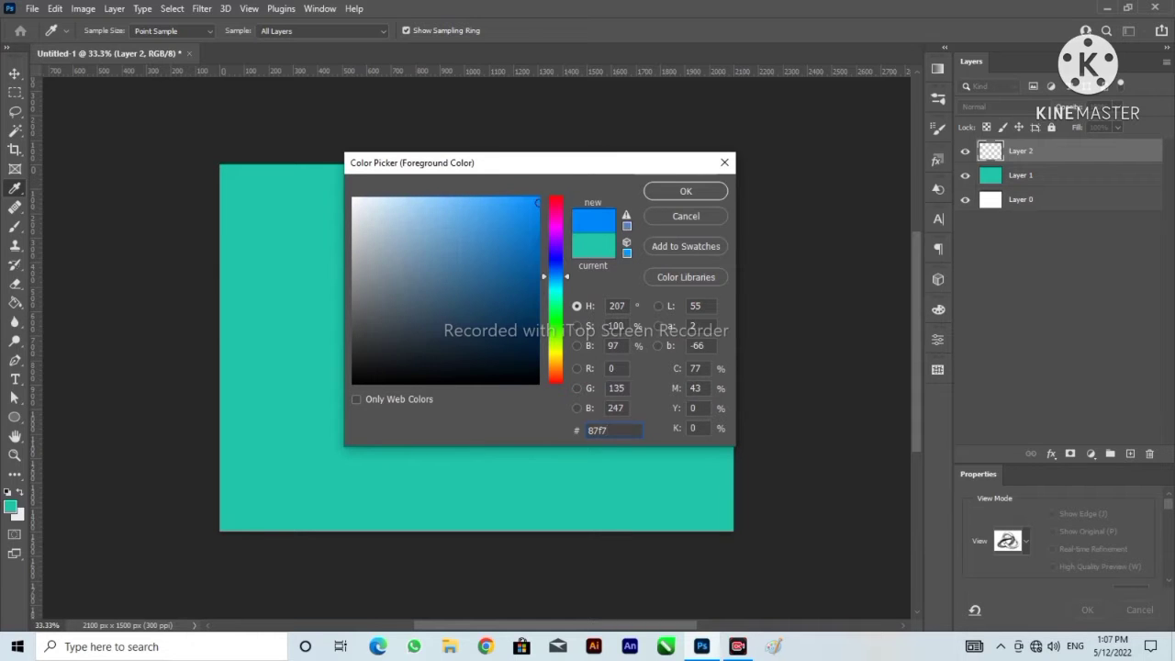
pyautogui.write('d9')
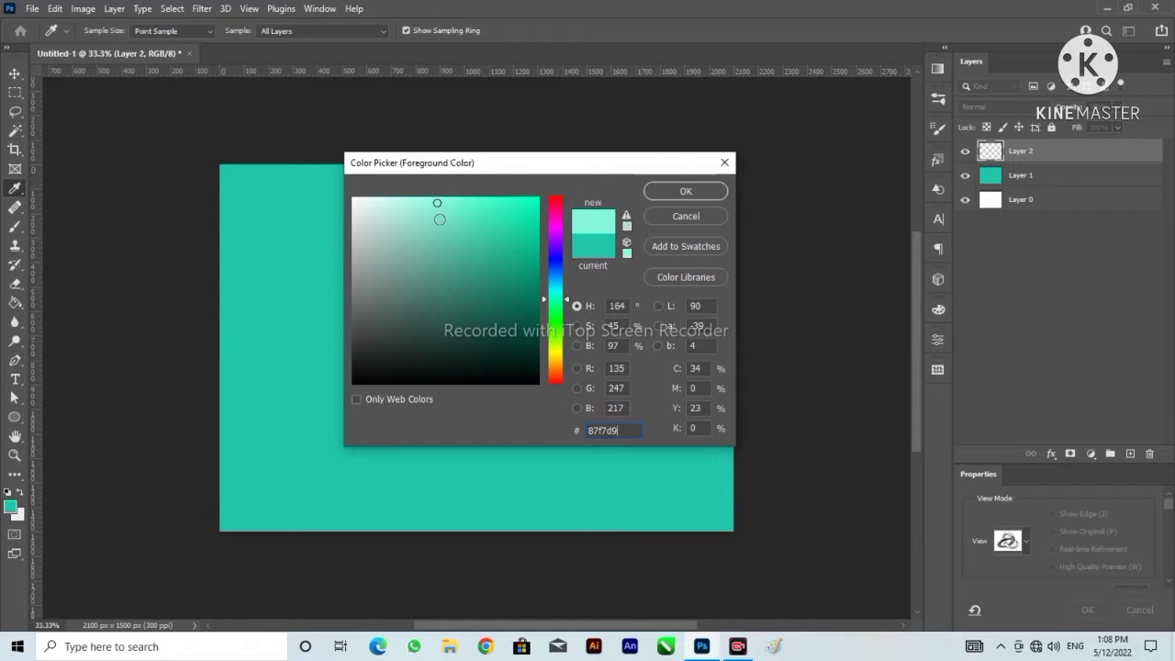
pyautogui.moveTo(626, 431); pyautogui.dragTo(578, 431)
pyautogui.click(686, 191)
# Paint a single soft brush dab, 900 px in size, at the centre of the canvas on Layer 2.
pyautogui.click(15, 226)
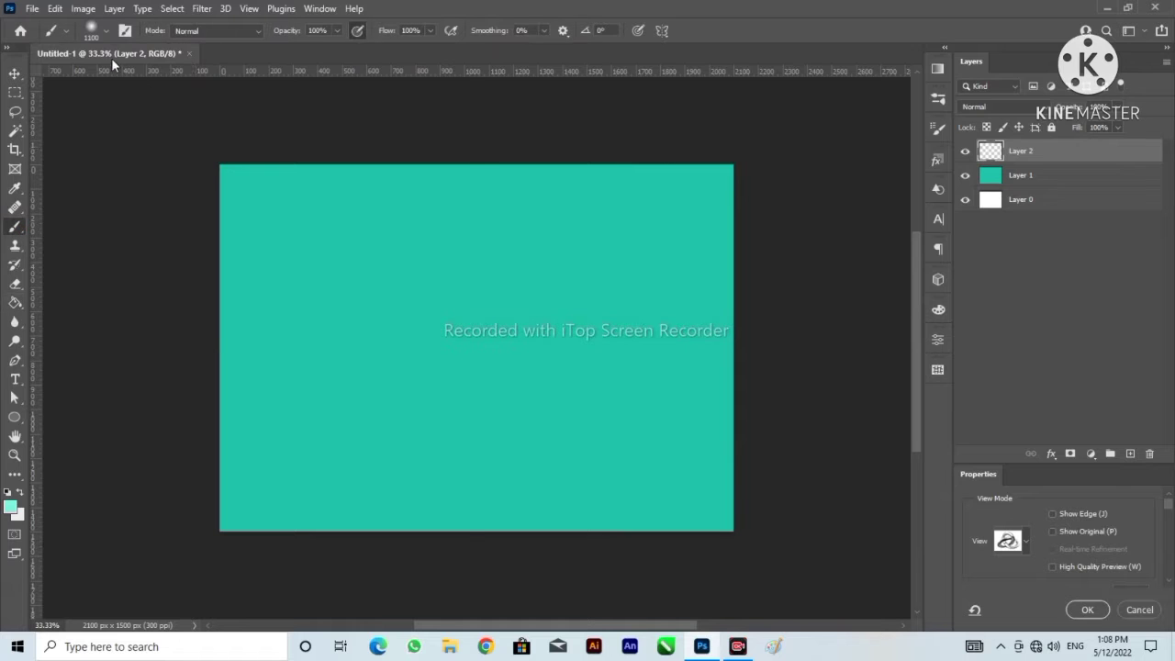
pyautogui.click(92, 31)
pyautogui.doubleClick(214, 191)
pyautogui.press('[')
pyautogui.press('[')
pyautogui.moveTo(479, 347); pyautogui.dragTo(479, 347)
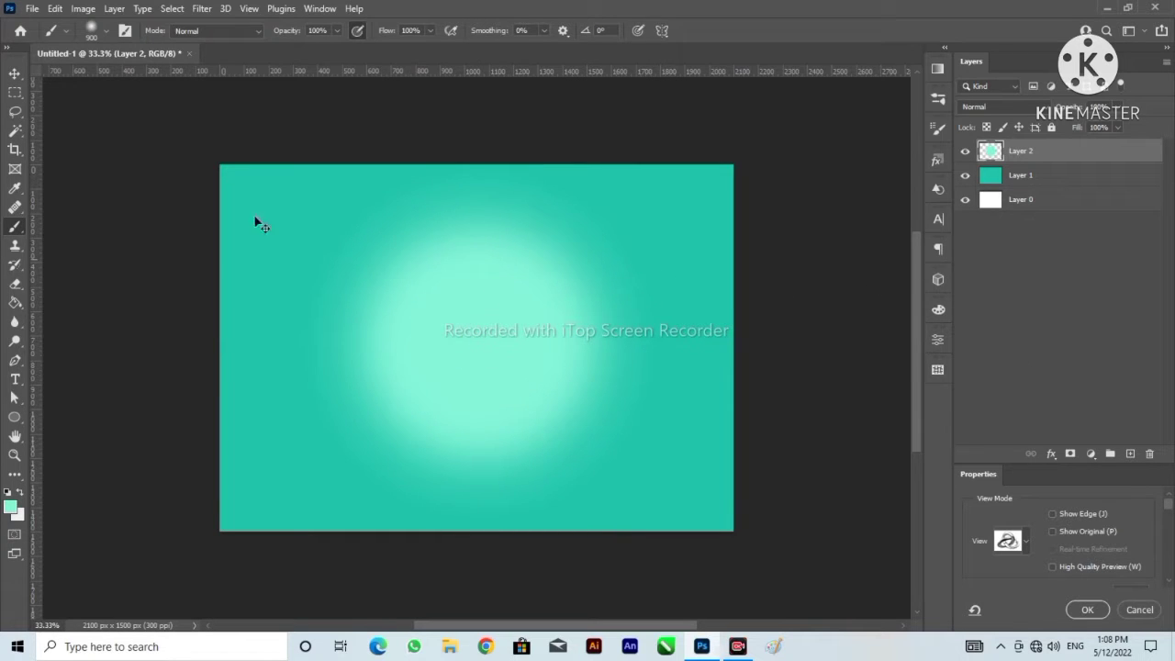
# Scale the light glow on Layer 2 up to about 132% and keep it centred on the canvas.
pyautogui.hotkey('ctrl', 't')
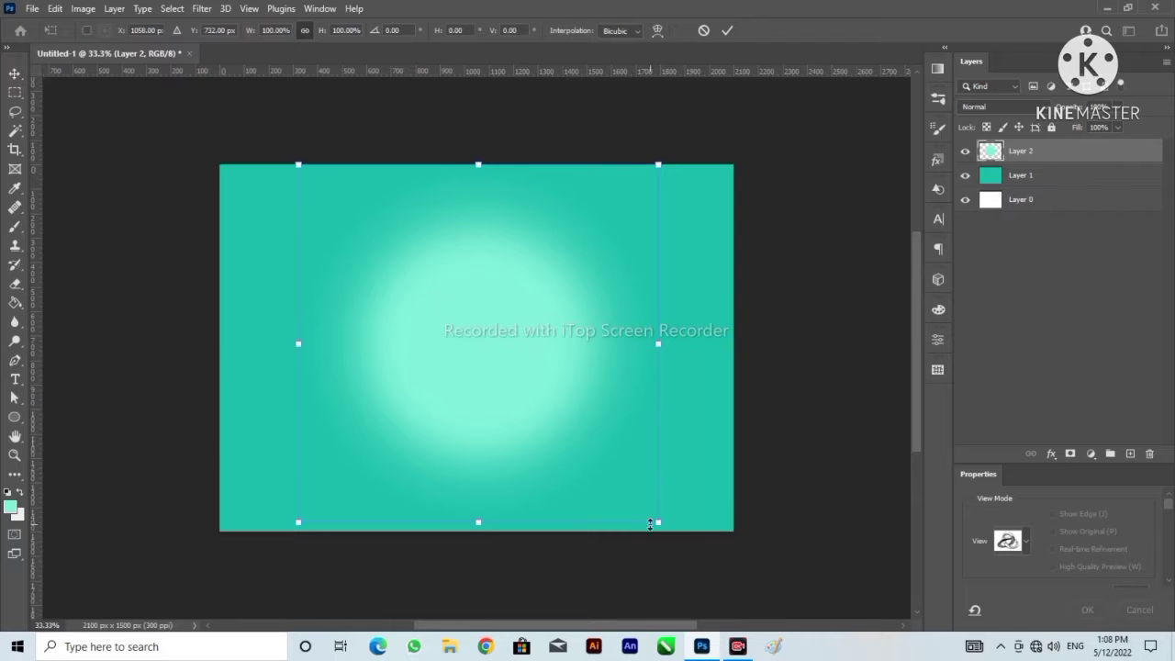
pyautogui.moveTo(650, 525); pyautogui.dragTo(725, 587)
pyautogui.moveTo(522, 453); pyautogui.dragTo(466, 414)
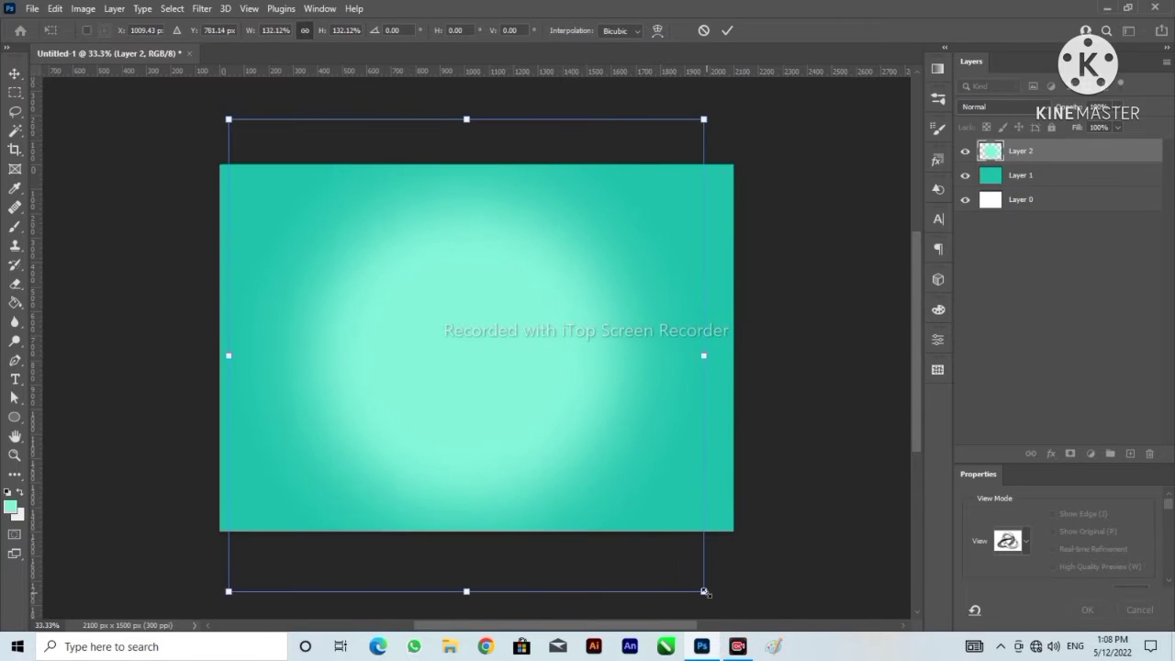
pyautogui.moveTo(606, 434); pyautogui.dragTo(609, 420)
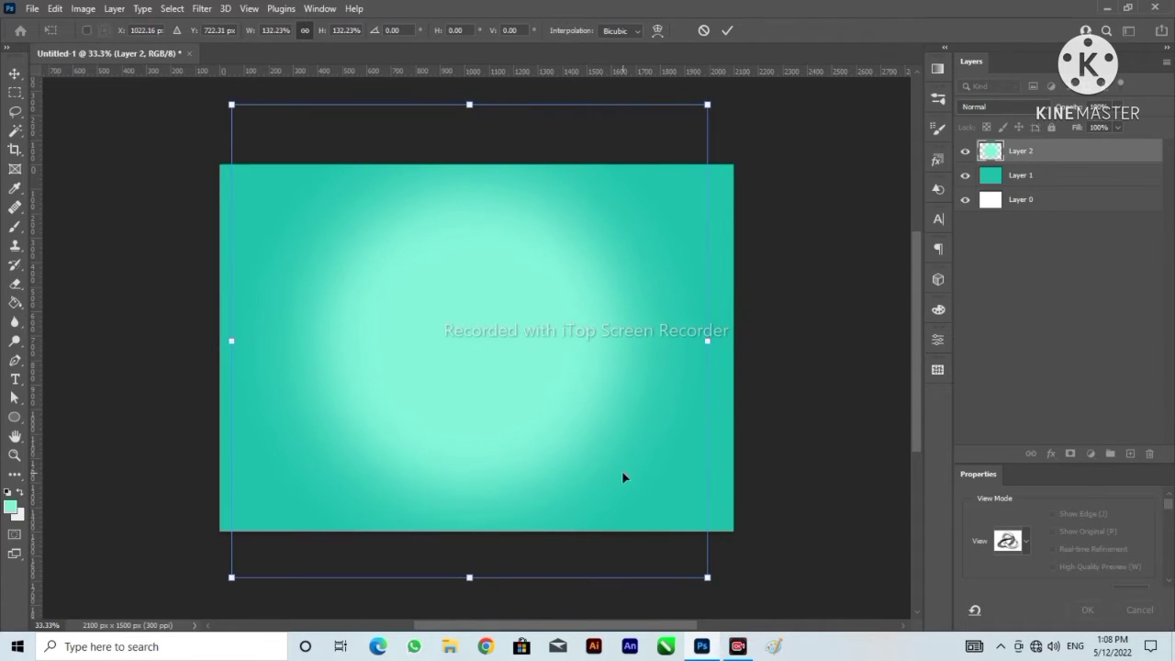
pyautogui.press('Return')
# Apply a strong Gaussian Blur to the glow on Layer 2 so it blends smoothly into the teal background.
pyautogui.click(202, 8)
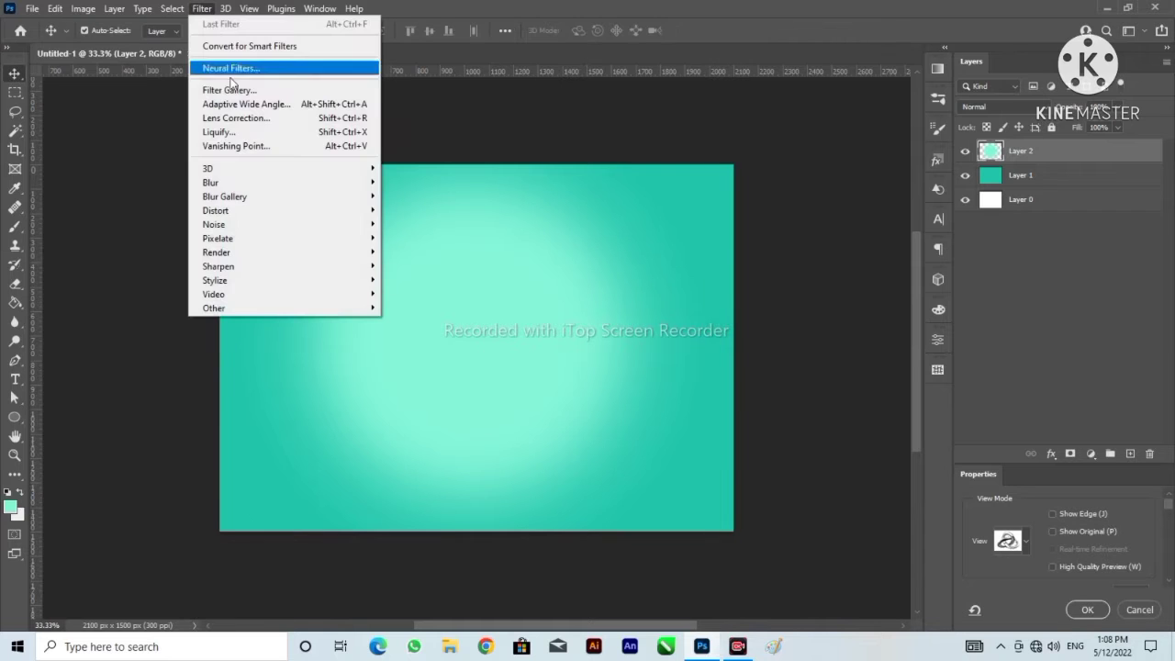
pyautogui.click(254, 181)
pyautogui.click(410, 239)
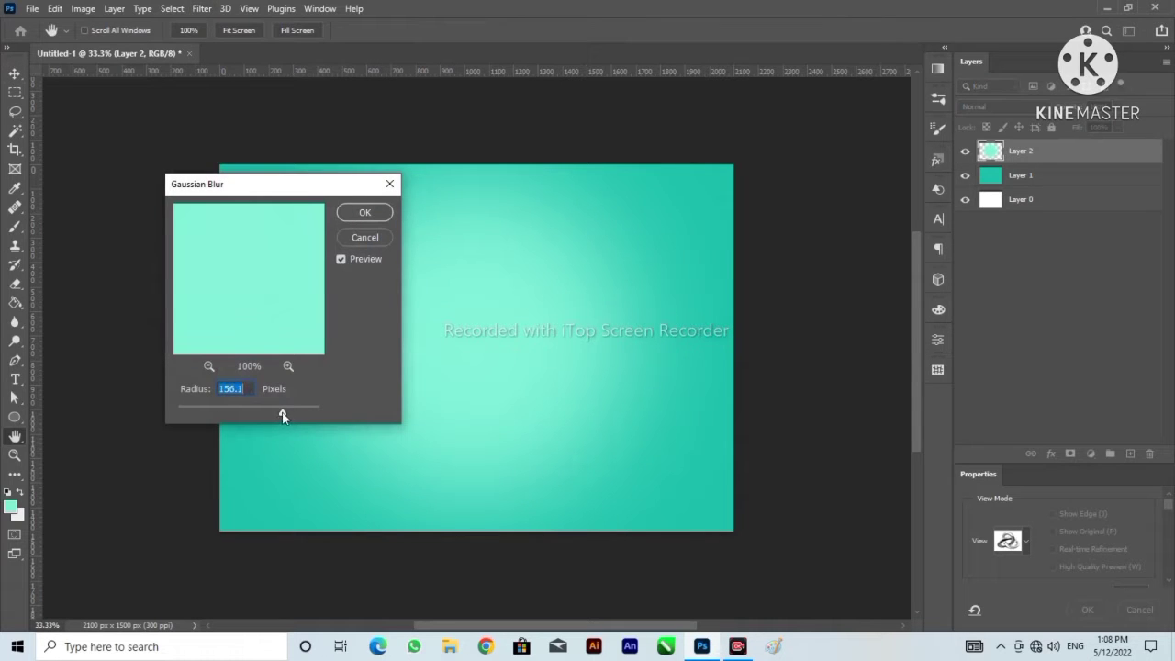
pyautogui.moveTo(283, 413); pyautogui.dragTo(294, 413)
pyautogui.click(367, 215)
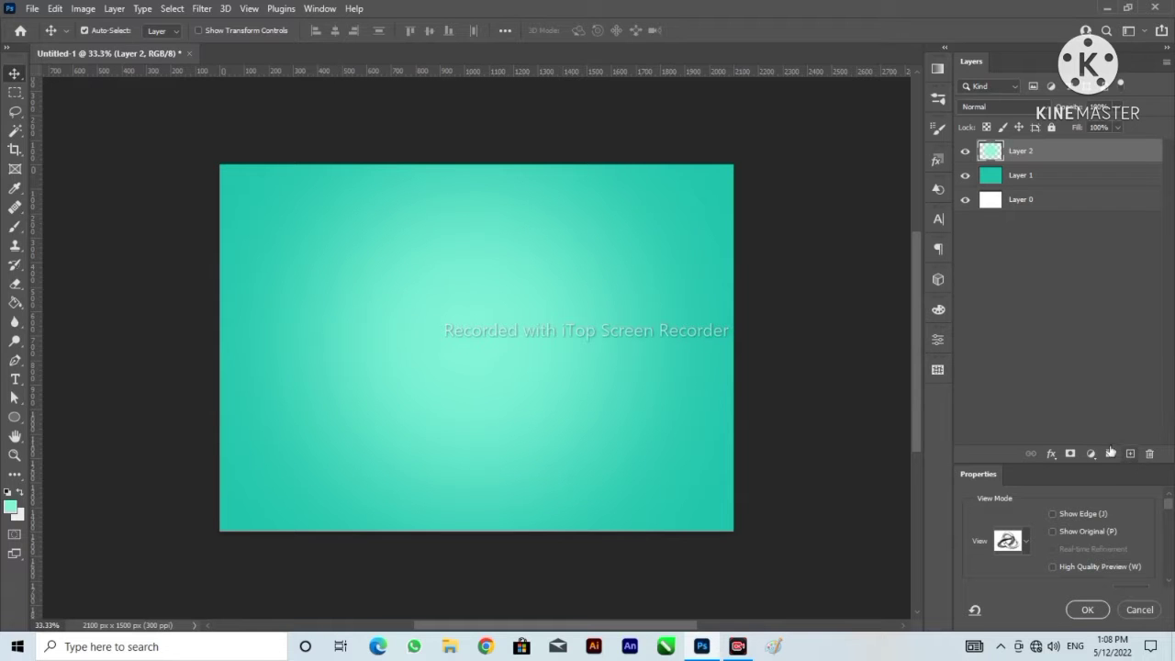
# Open the orange slice image bvfdrtbhftgn from Local Disk (D:) and bring it into the Untitled-1 document as a new layer.
pyautogui.click(32, 9)
pyautogui.click(81, 42)
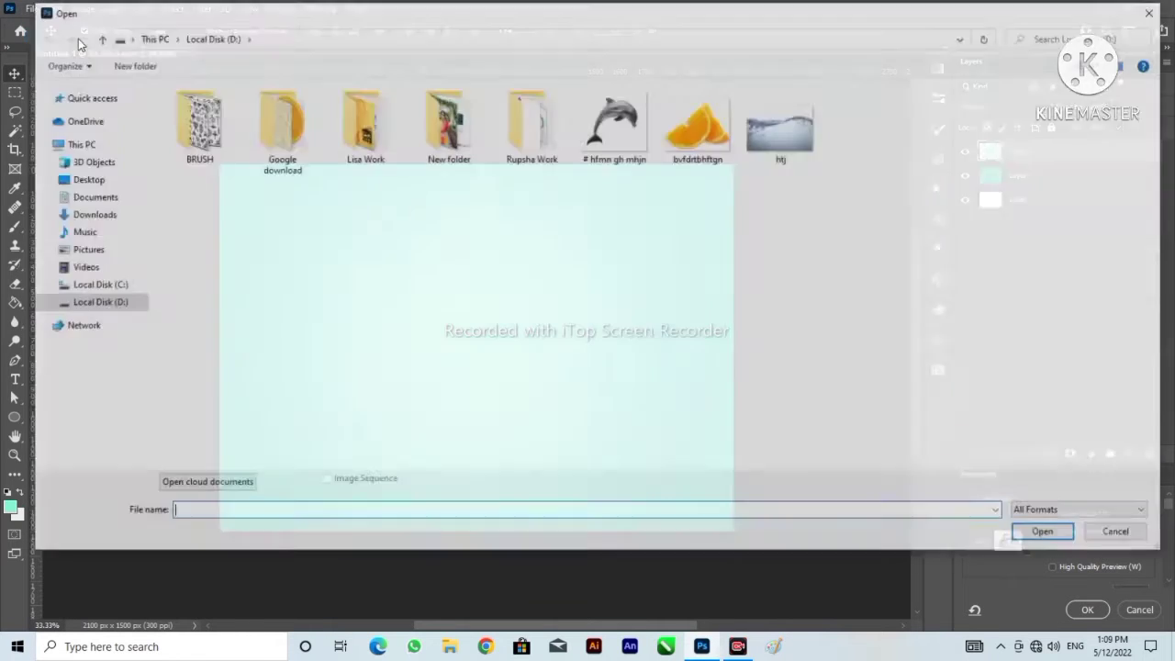
pyautogui.click(698, 124)
pyautogui.click(1047, 535)
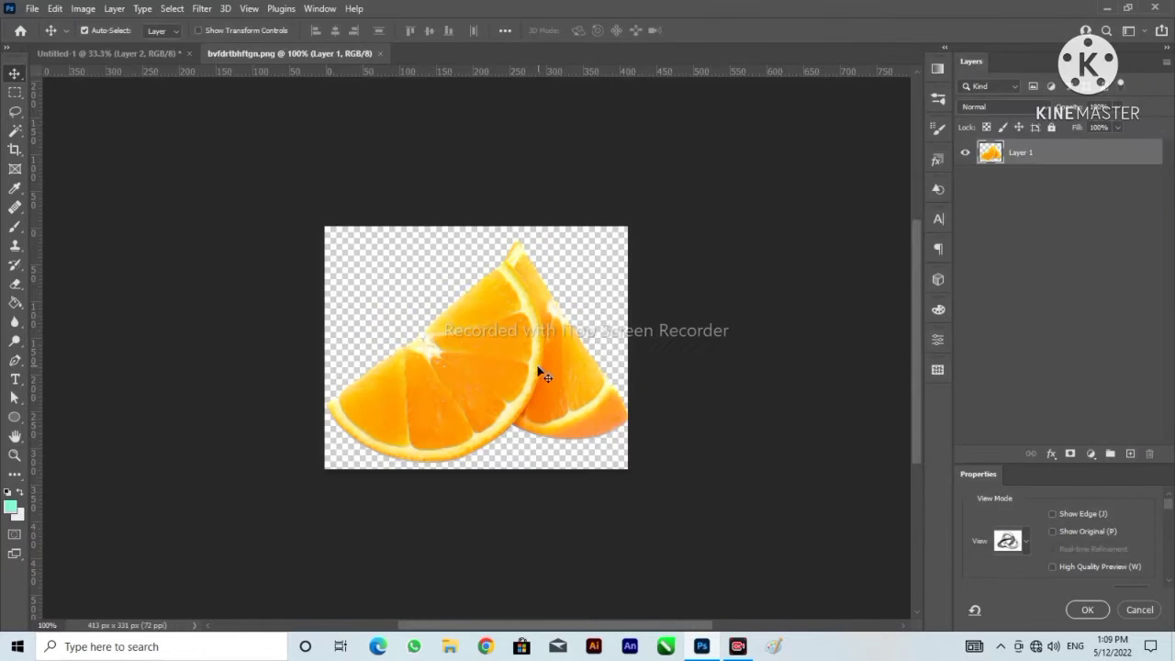
pyautogui.moveTo(540, 372); pyautogui.dragTo(404, 291)
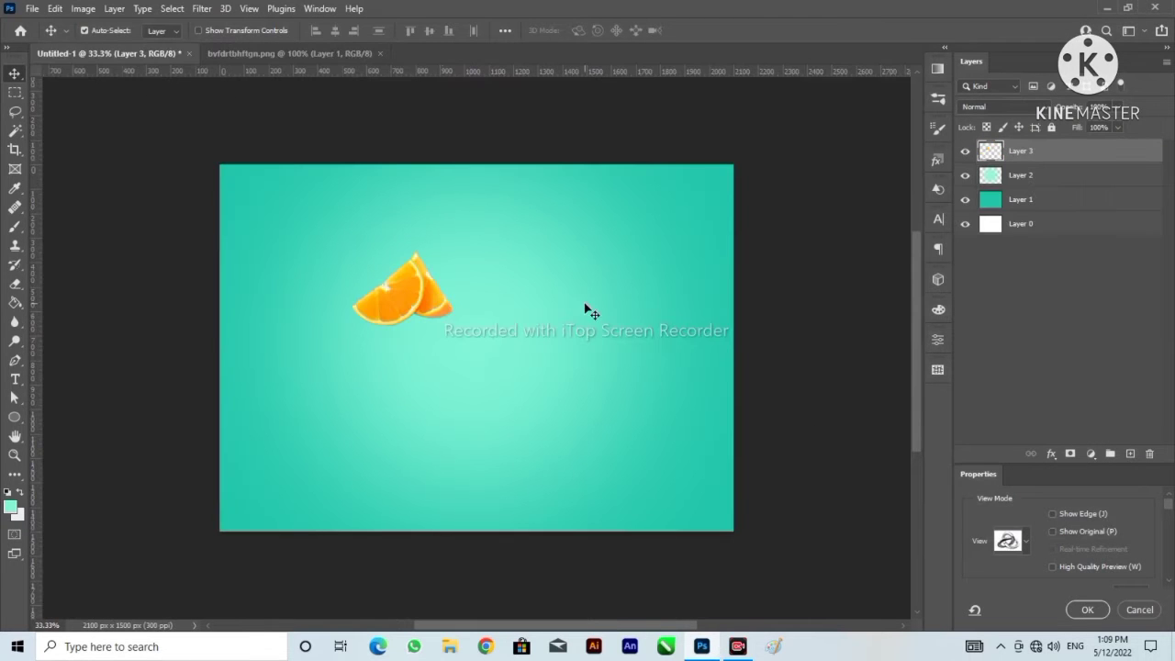
# Enlarge the orange slices to about 463% and centre them so they nearly fill the canvas.
pyautogui.hotkey('ctrl', 't')
pyautogui.moveTo(451, 326); pyautogui.dragTo(682, 494)
pyautogui.moveTo(549, 390); pyautogui.dragTo(502, 365)
pyautogui.moveTo(643, 469); pyautogui.dragTo(583, 411)
pyautogui.moveTo(689, 509); pyautogui.dragTo(714, 529)
pyautogui.moveTo(629, 458); pyautogui.dragTo(629, 448)
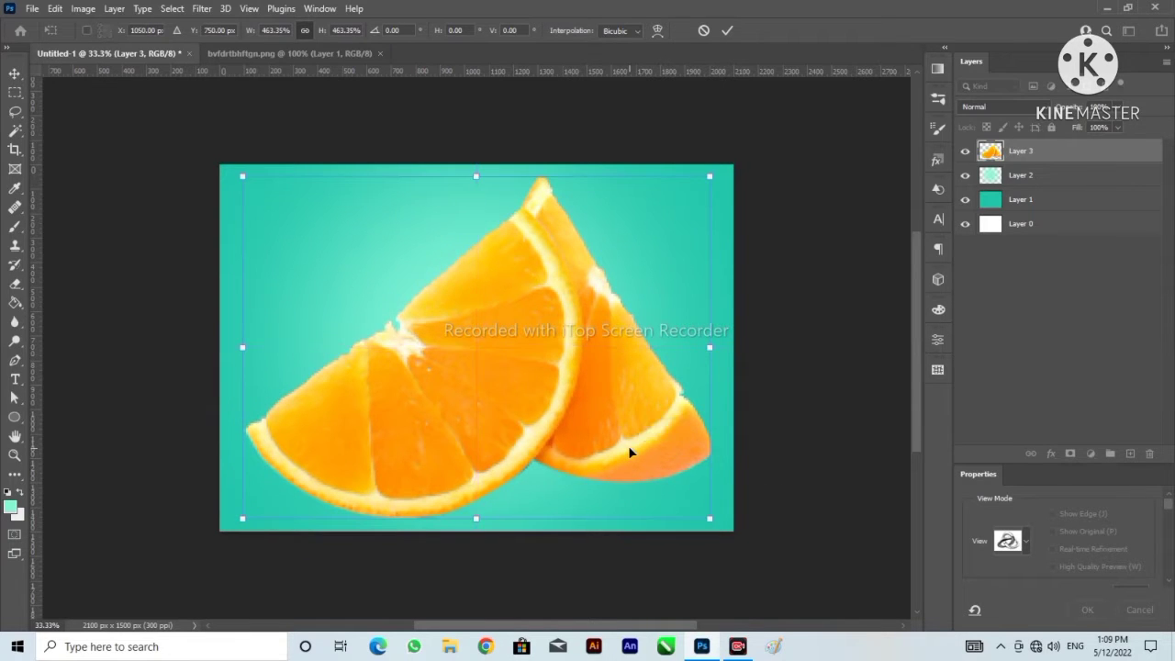
pyautogui.press('Return')
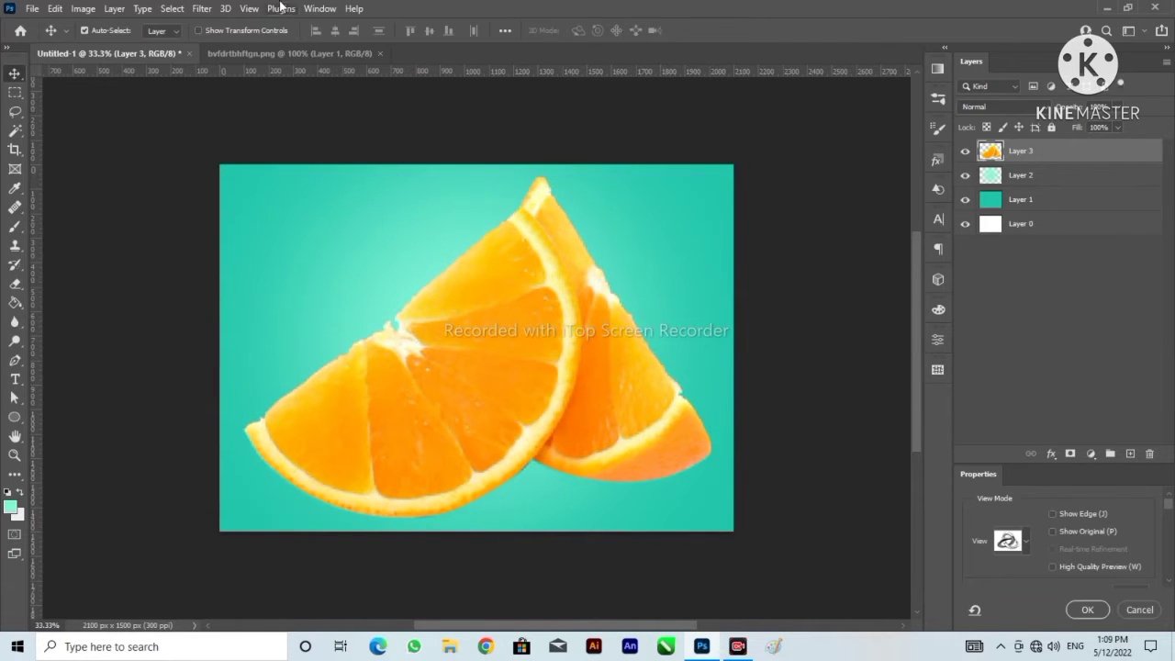
# Lower the brightness of the orange slice layer to -50 with Brightness/Contrast.
pyautogui.click(83, 9)
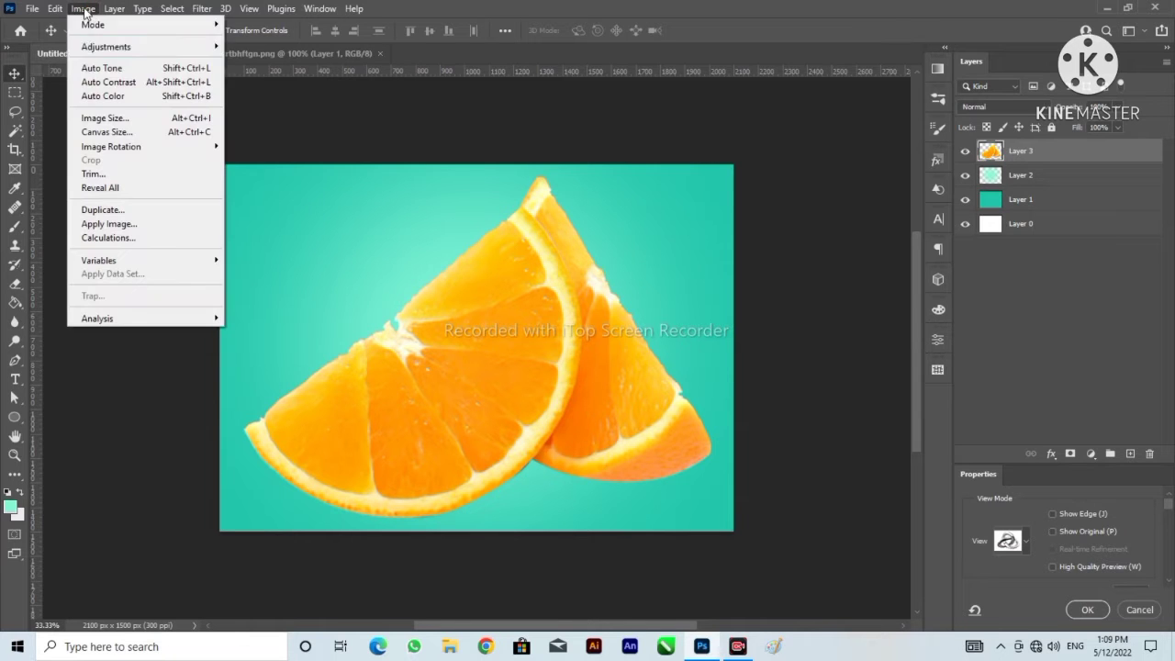
pyautogui.moveTo(174, 46)
pyautogui.click(292, 46)
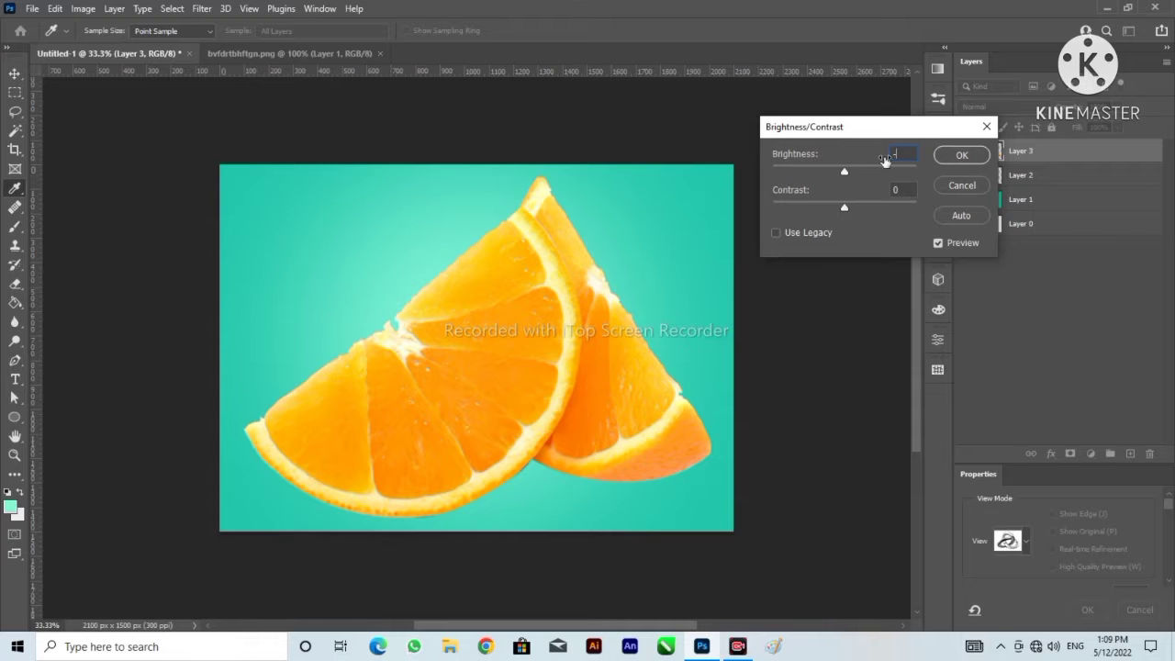
pyautogui.write('-50')
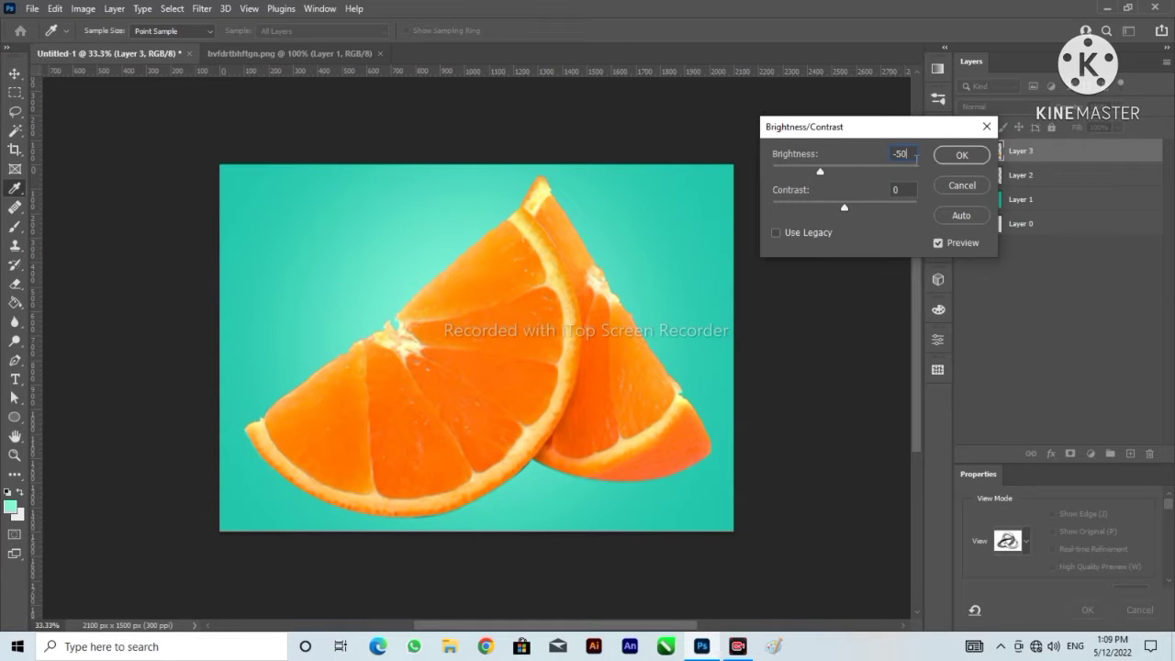
pyautogui.click(963, 158)
# Lasso the flesh of the front orange slice along the inner edge of its rind and delete it.
pyautogui.press('l')
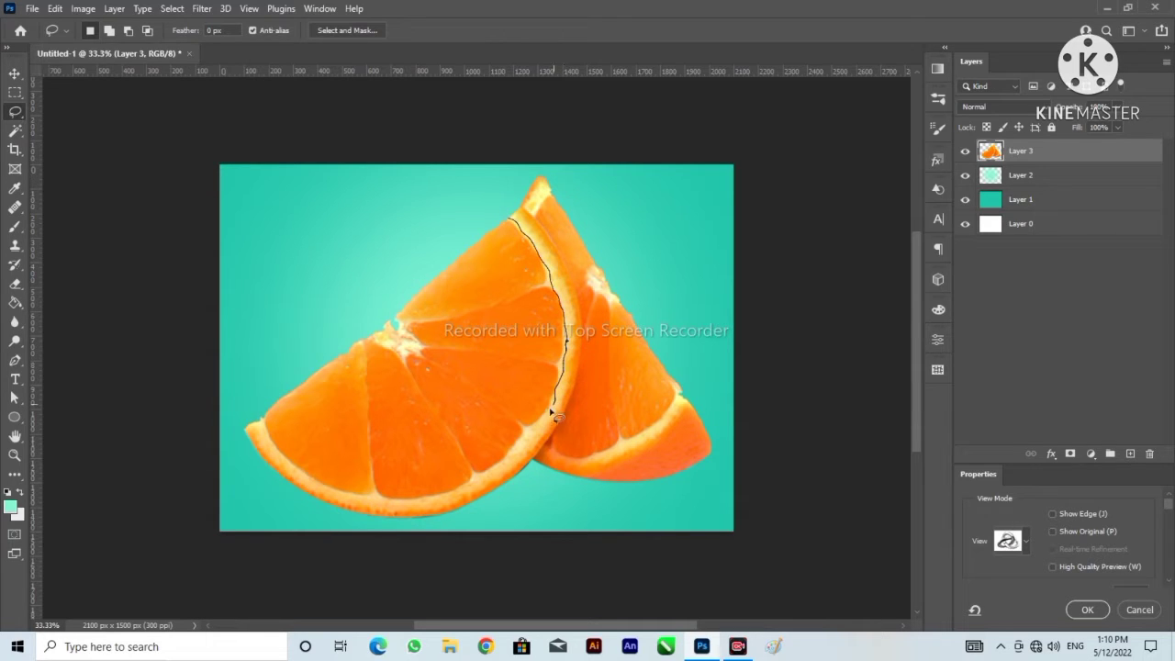
pyautogui.moveTo(551, 413)
pyautogui.mouseDown()
pyautogui.moveTo(486, 475)
pyautogui.moveTo(438, 496)
pyautogui.moveTo(396, 503)
pyautogui.moveTo(325, 486)
pyautogui.mouseUp()
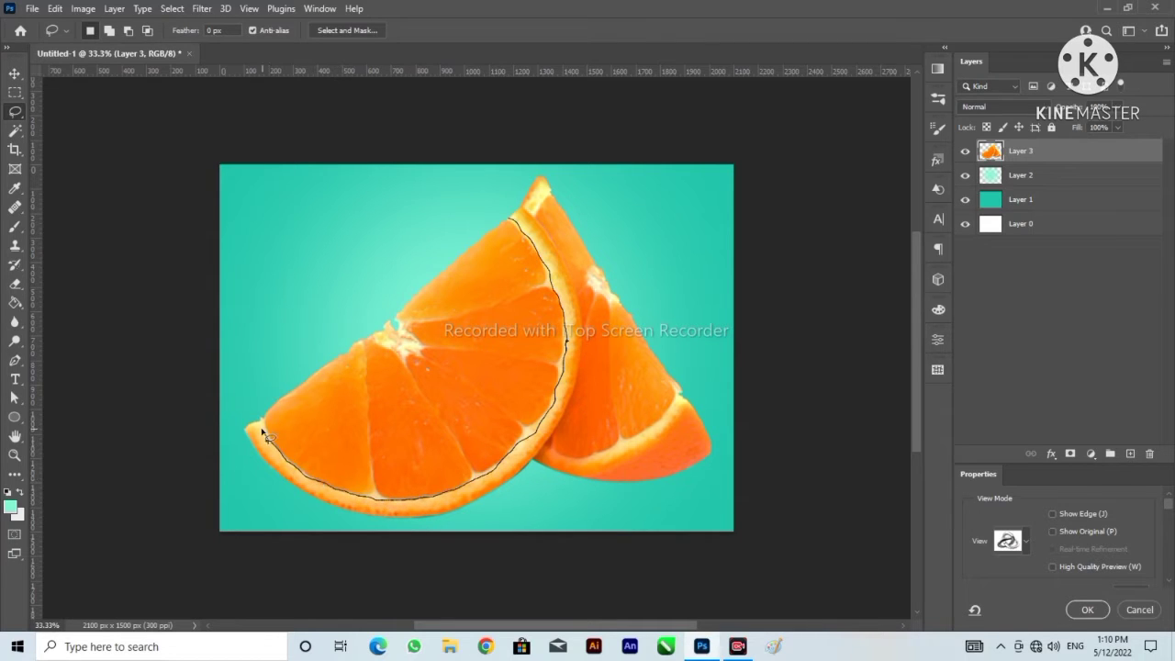
pyautogui.moveTo(262, 421)
pyautogui.mouseDown()
pyautogui.moveTo(270, 393)
pyautogui.moveTo(419, 262)
pyautogui.moveTo(516, 225)
pyautogui.mouseUp()
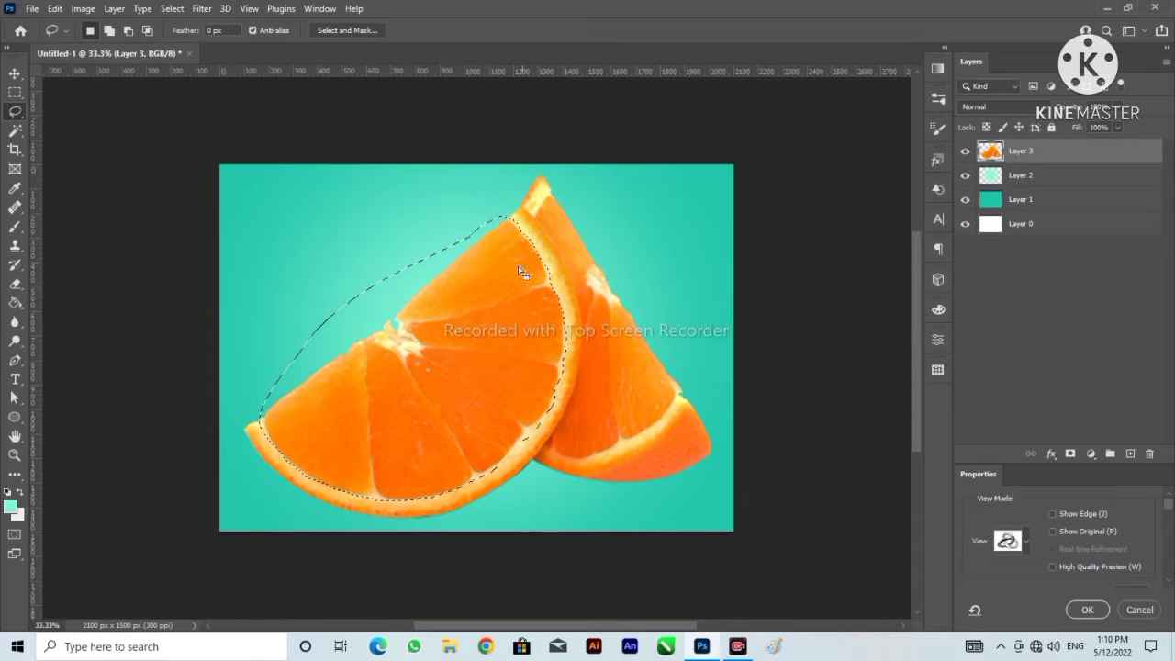
pyautogui.press('v')
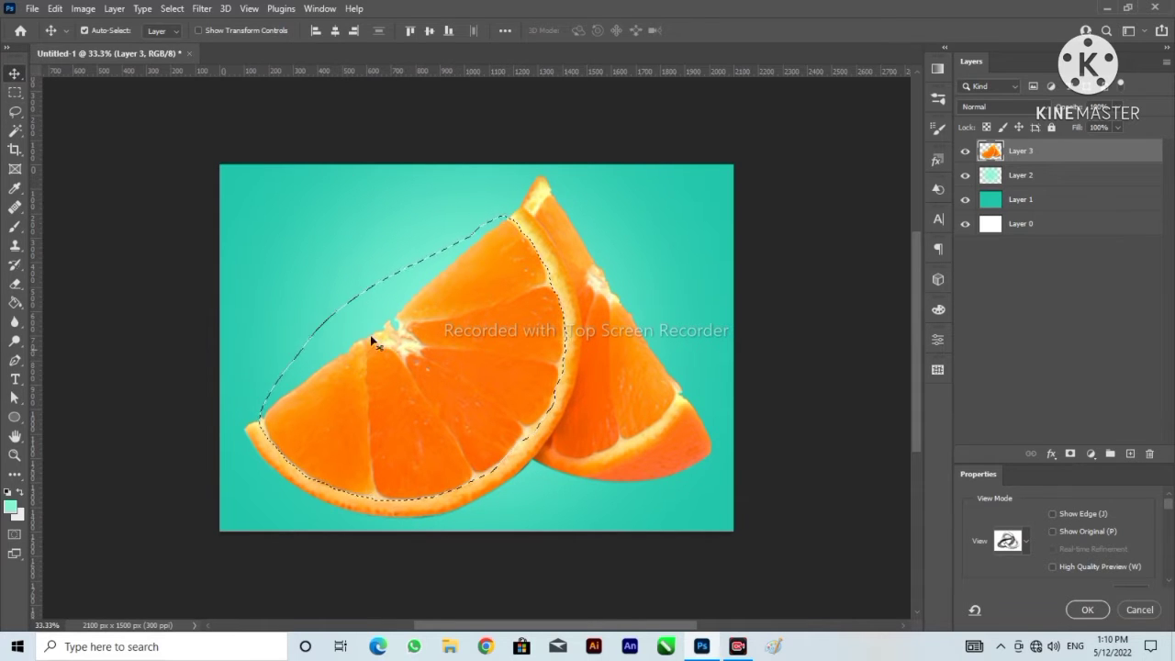
pyautogui.press('Delete')
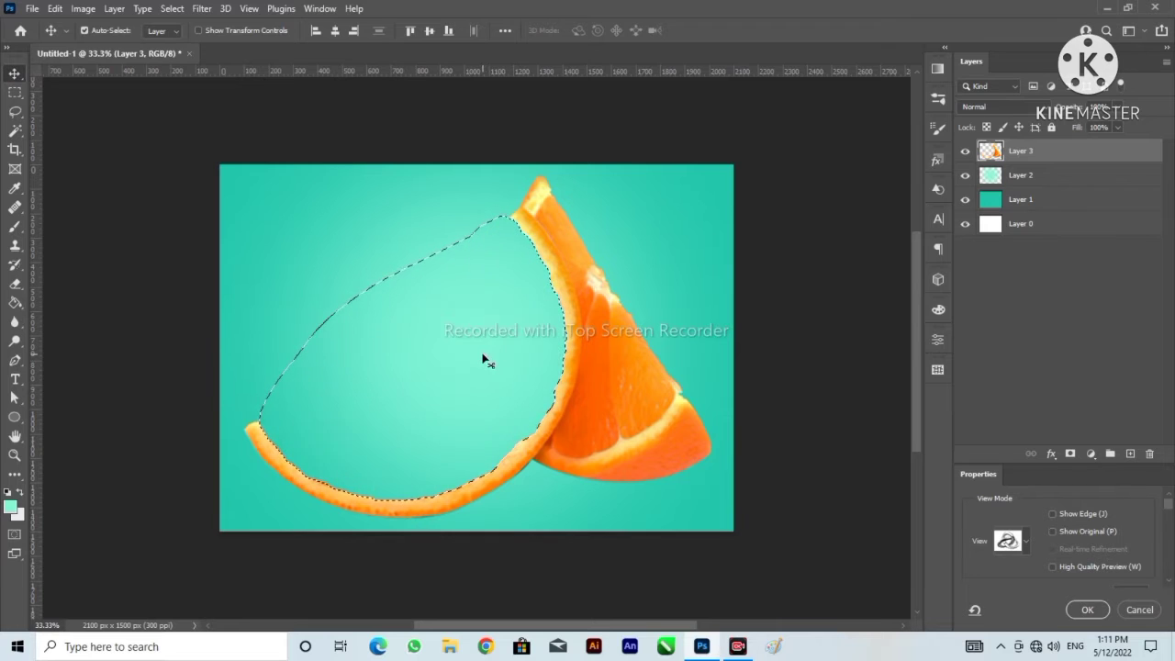
# Clear the selection, then open the water image htj from Local Disk (D:) and bring it into Untitled-1 as a new layer.
pyautogui.press('ctrl')
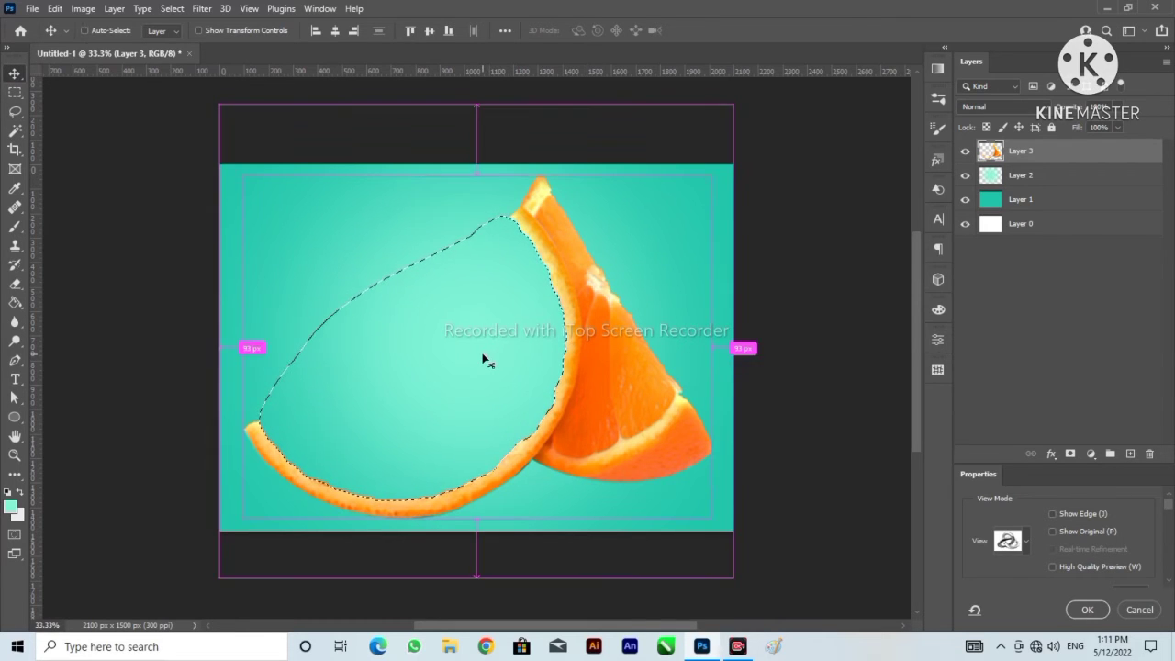
pyautogui.hotkey('ctrl', 'd')
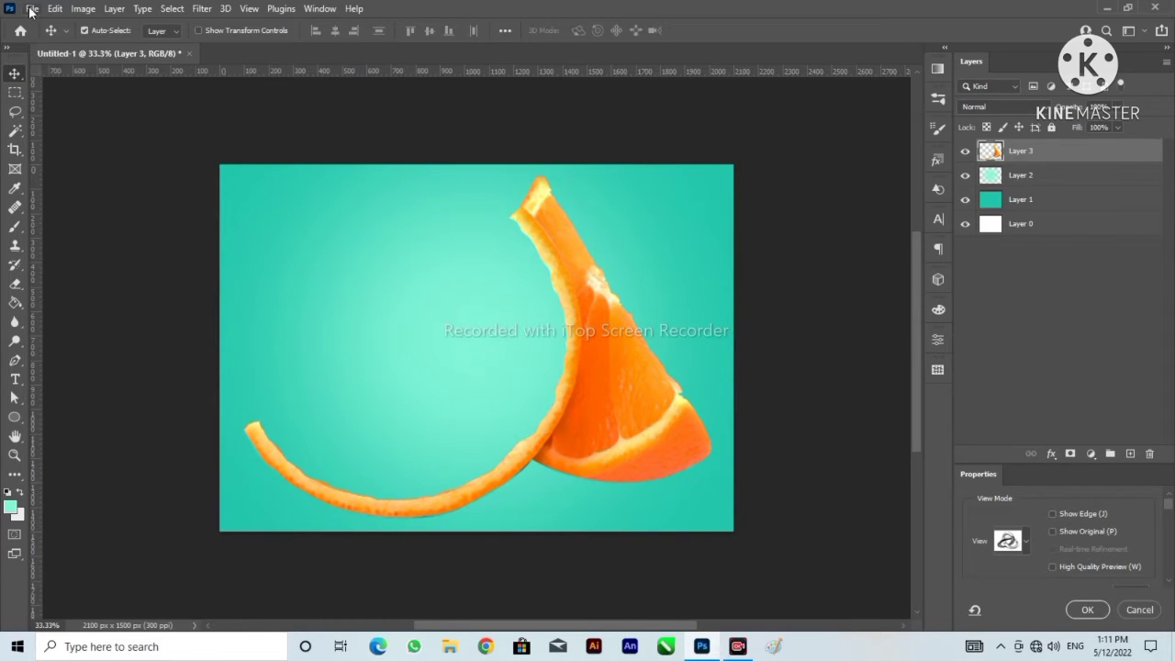
pyautogui.click(31, 8)
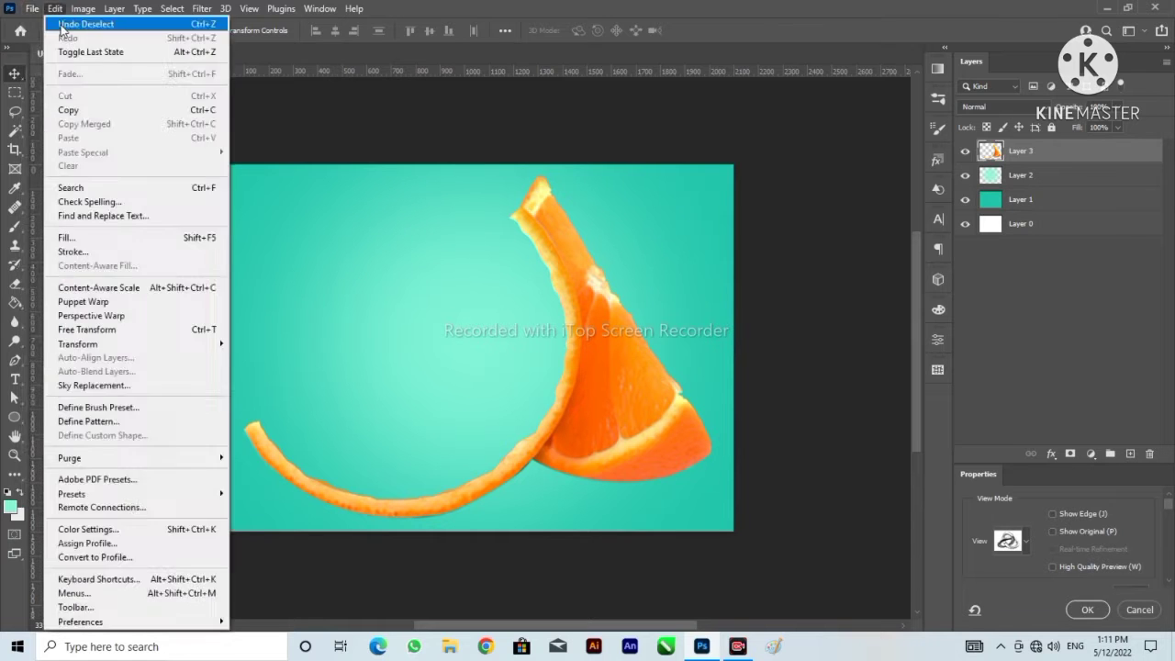
pyautogui.click(71, 38)
pyautogui.click(781, 124)
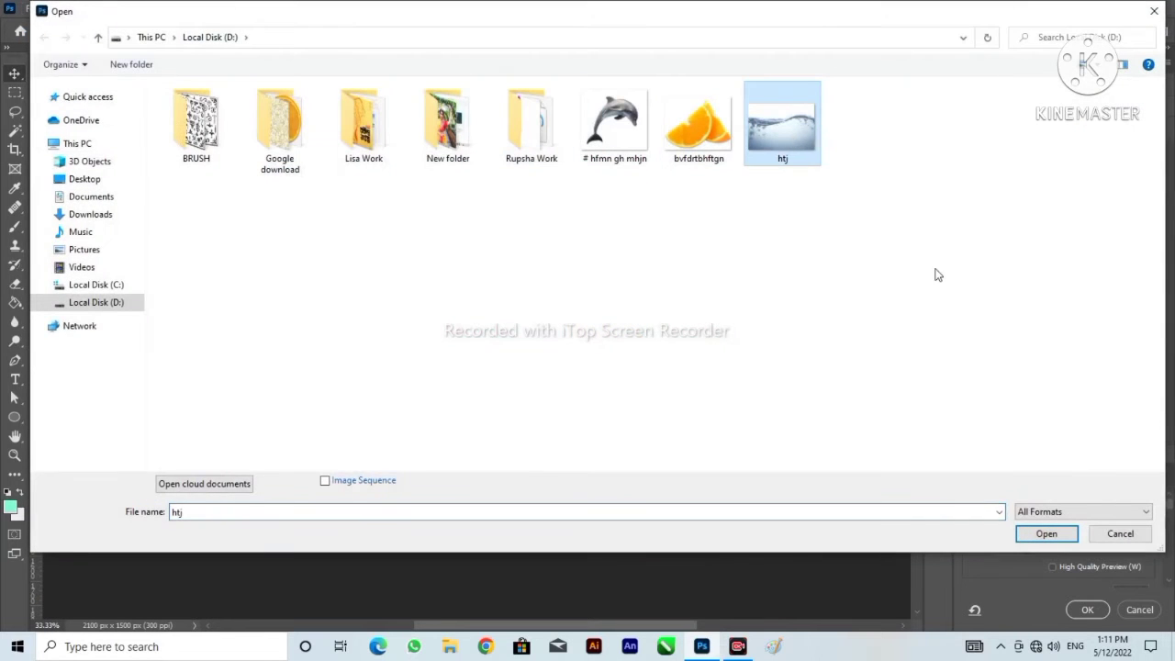
pyautogui.click(1058, 536)
pyautogui.moveTo(530, 347); pyautogui.dragTo(438, 376)
pyautogui.click(294, 53)
pyautogui.click(335, 53)
pyautogui.click(582, 245)
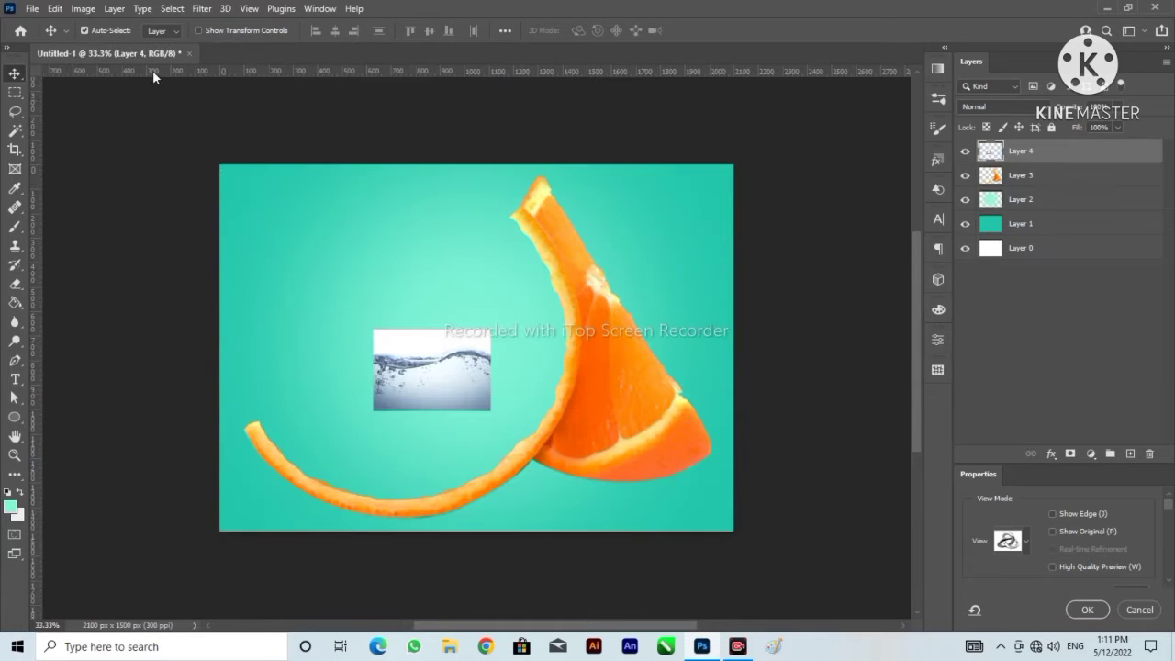
# Enlarge the water image to about 296% and position it over the hollow of the front orange slice.
pyautogui.hotkey('ctrl', 't')
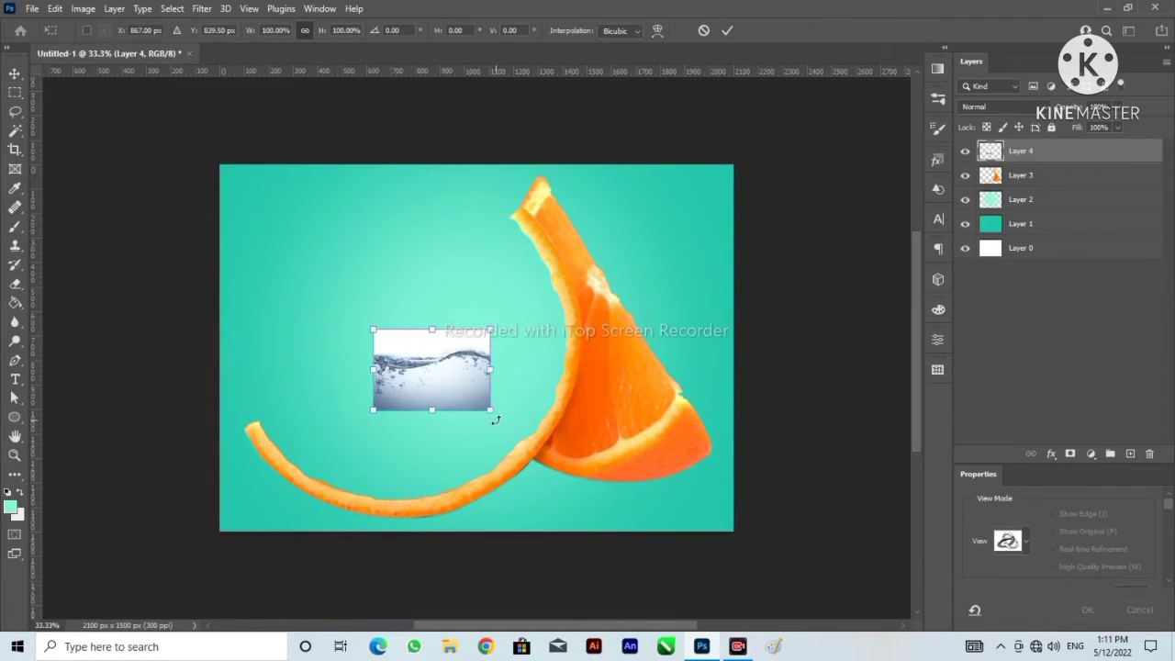
pyautogui.moveTo(491, 411); pyautogui.dragTo(431, 308)
pyautogui.moveTo(551, 392); pyautogui.dragTo(653, 465)
pyautogui.moveTo(538, 390); pyautogui.dragTo(512, 415)
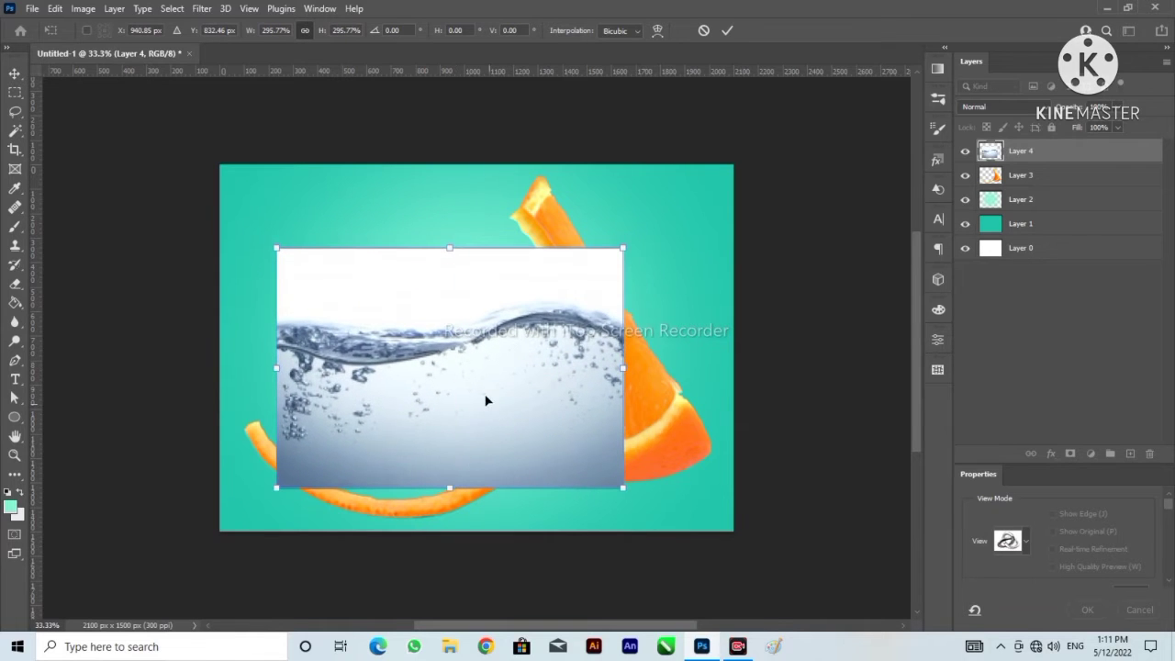
# Flip the water image horizontally and rotate it so its surface slopes along the open edge of the front slice.
pyautogui.rightClick(454, 358)
pyautogui.click(494, 338)
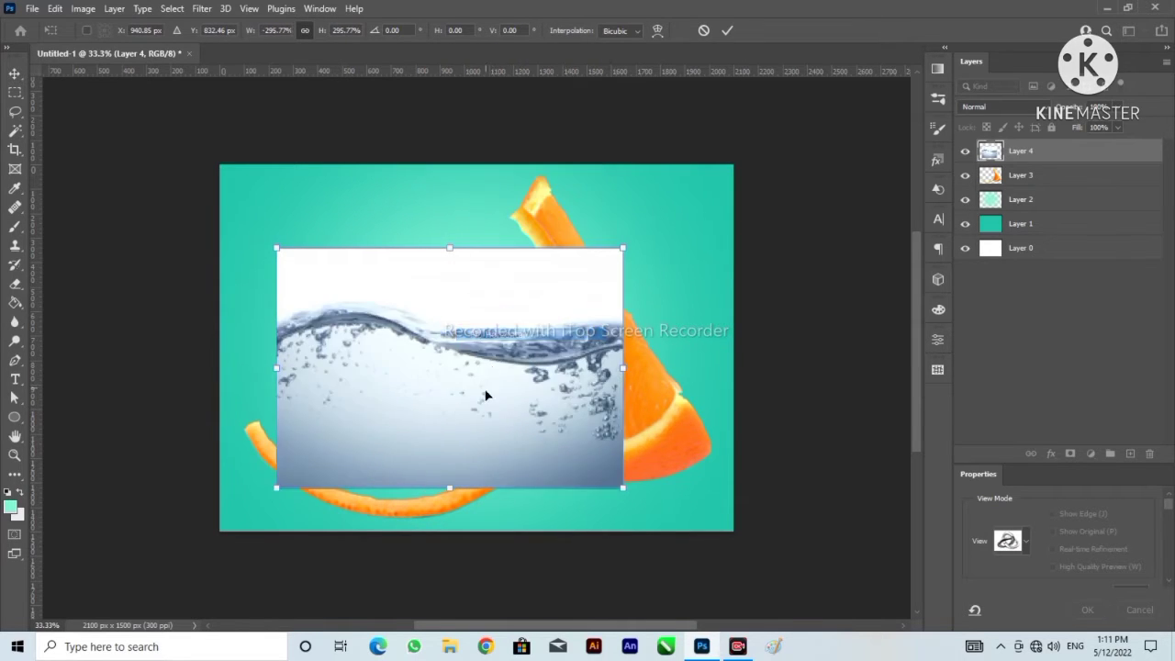
pyautogui.moveTo(657, 508); pyautogui.dragTo(671, 362)
pyautogui.moveTo(492, 384)
pyautogui.mouseDown()
pyautogui.moveTo(472, 407)
pyautogui.moveTo(473, 391)
pyautogui.mouseUp()
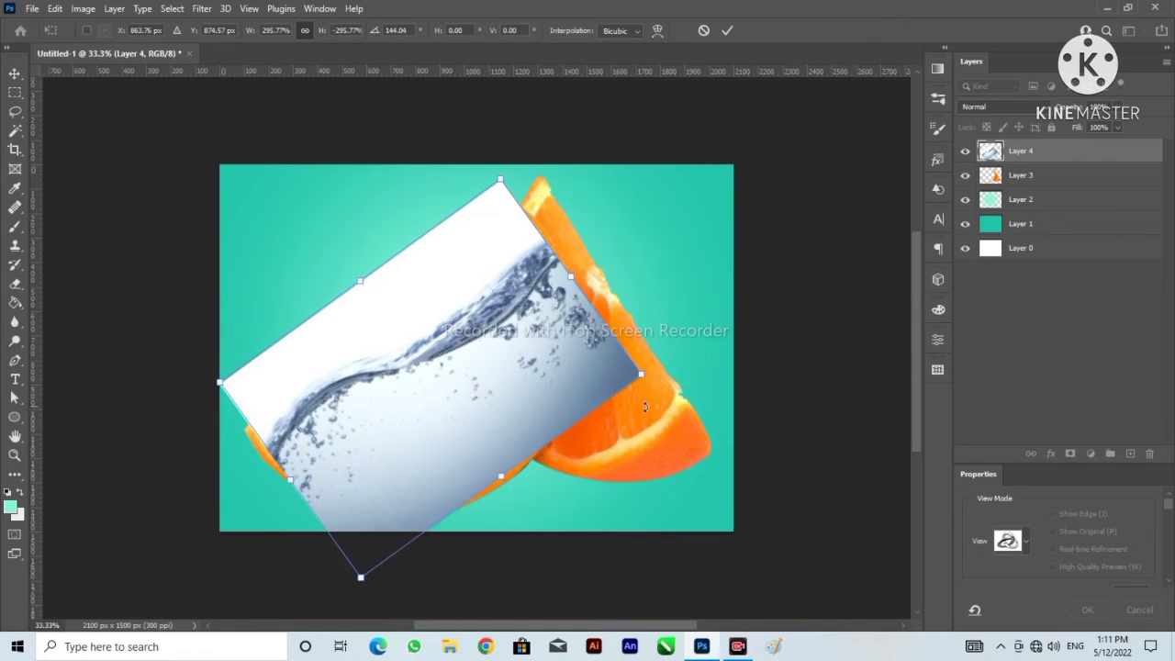
pyautogui.moveTo(662, 378); pyautogui.dragTo(666, 438)
pyautogui.press('Return')
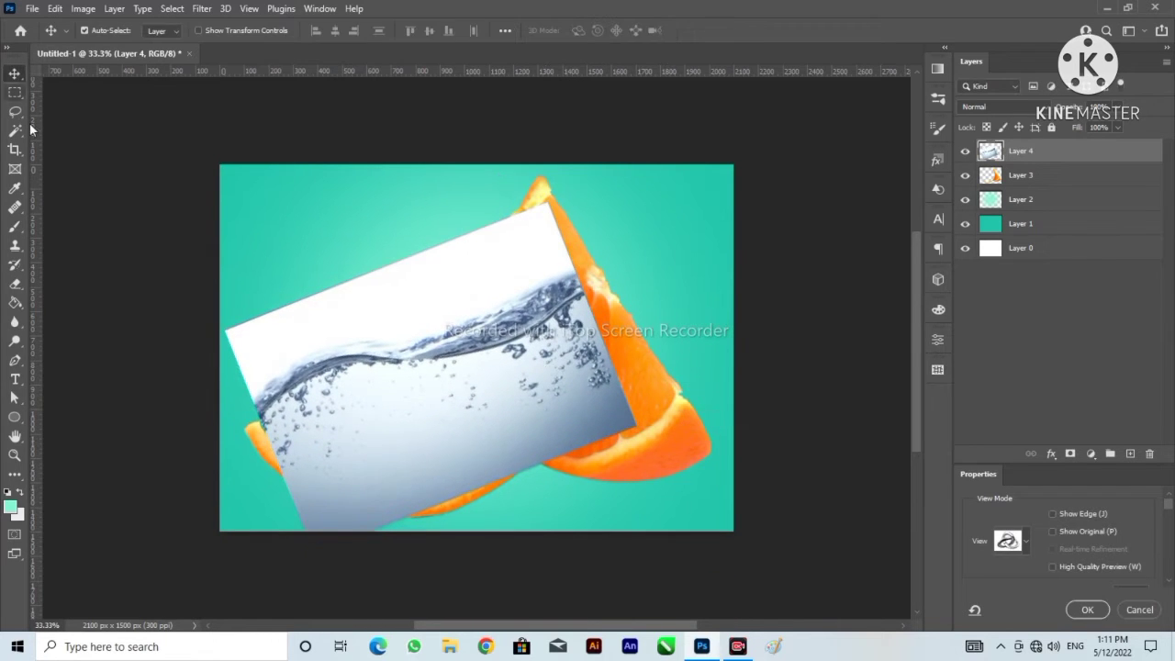
# Select the white area above the water surface with the Magic Wand and delete it.
pyautogui.press('w')
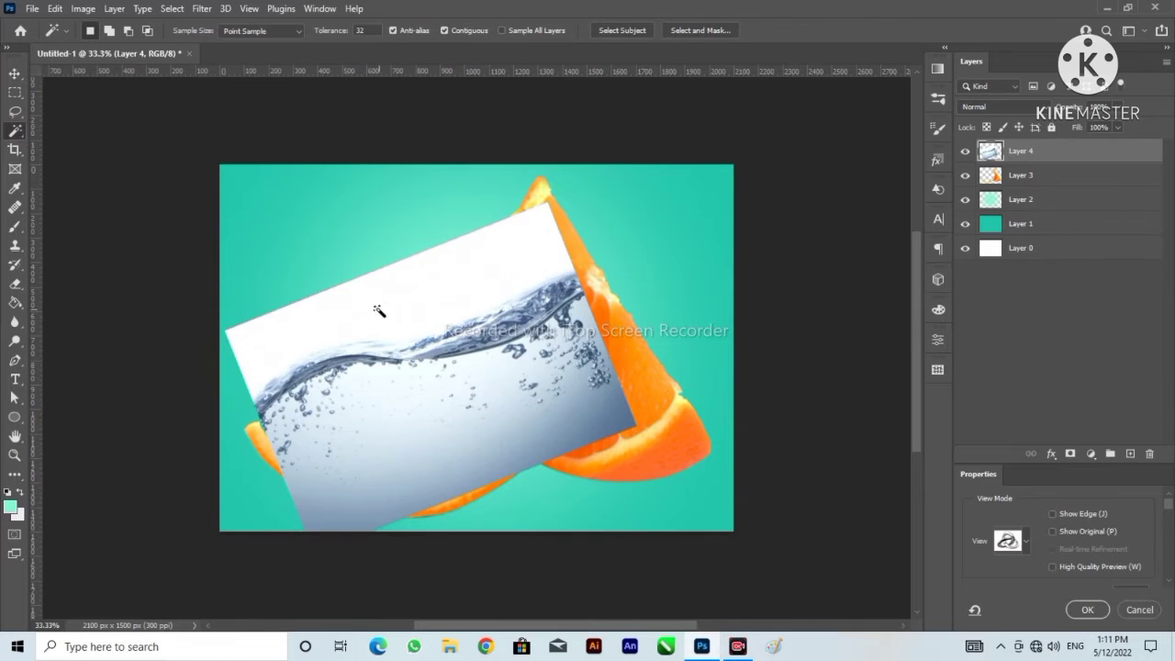
pyautogui.click(324, 329)
pyautogui.press('Delete')
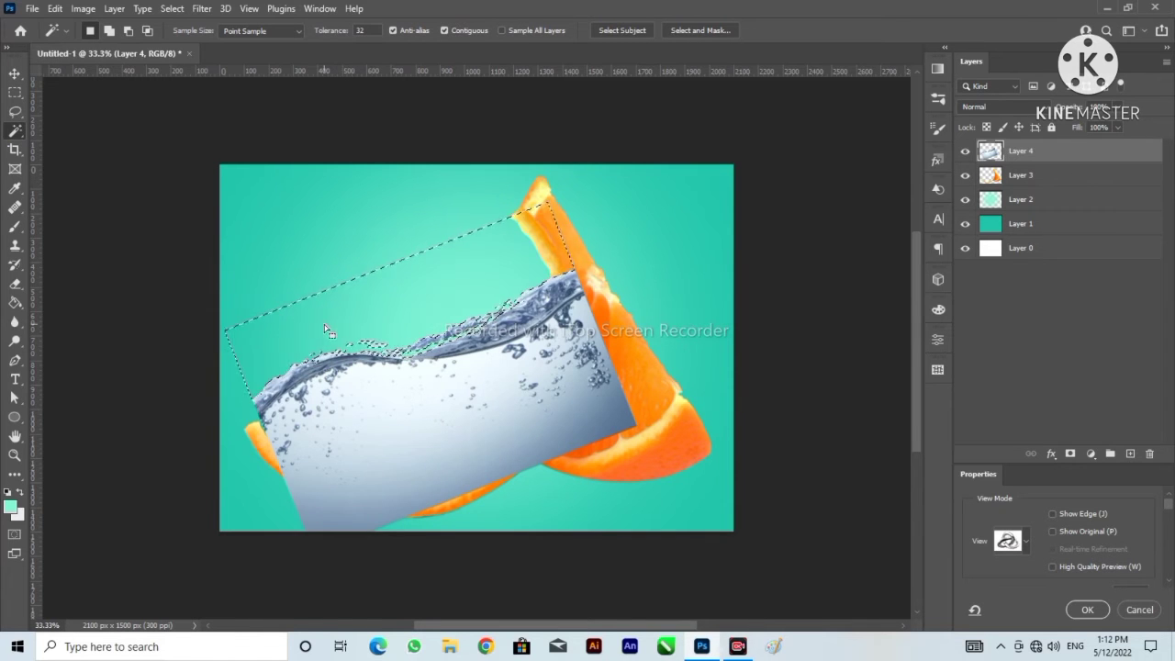
pyautogui.hotkey('ctrl', 'd')
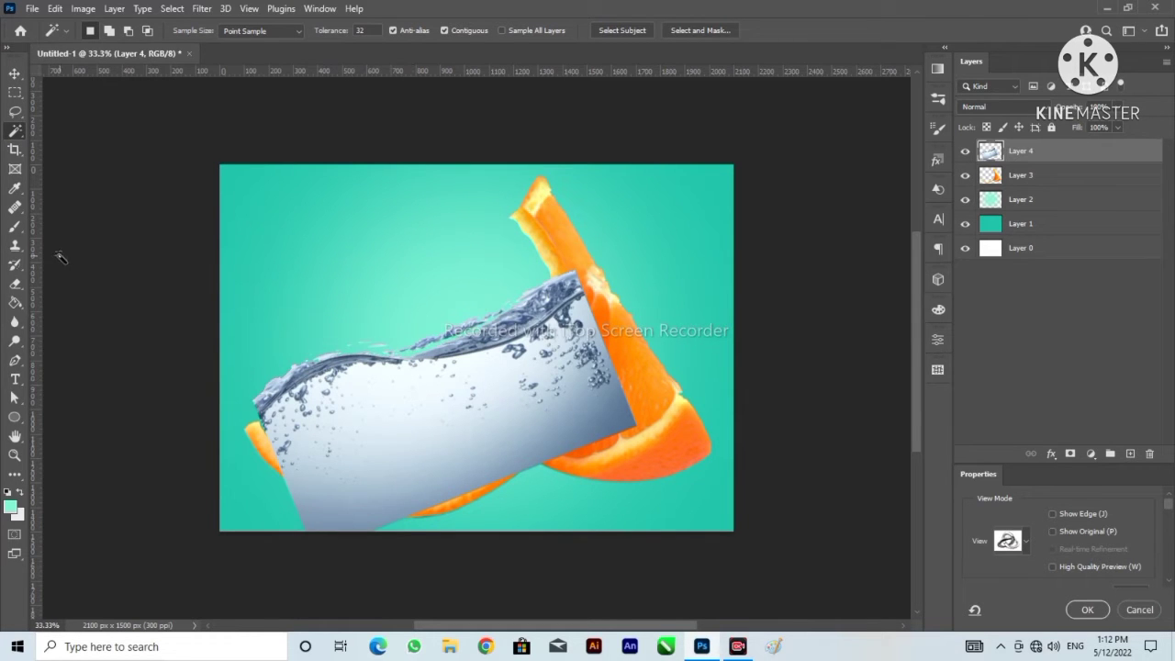
# Erase the stray splash remnants just above the water surface.
pyautogui.click(16, 284)
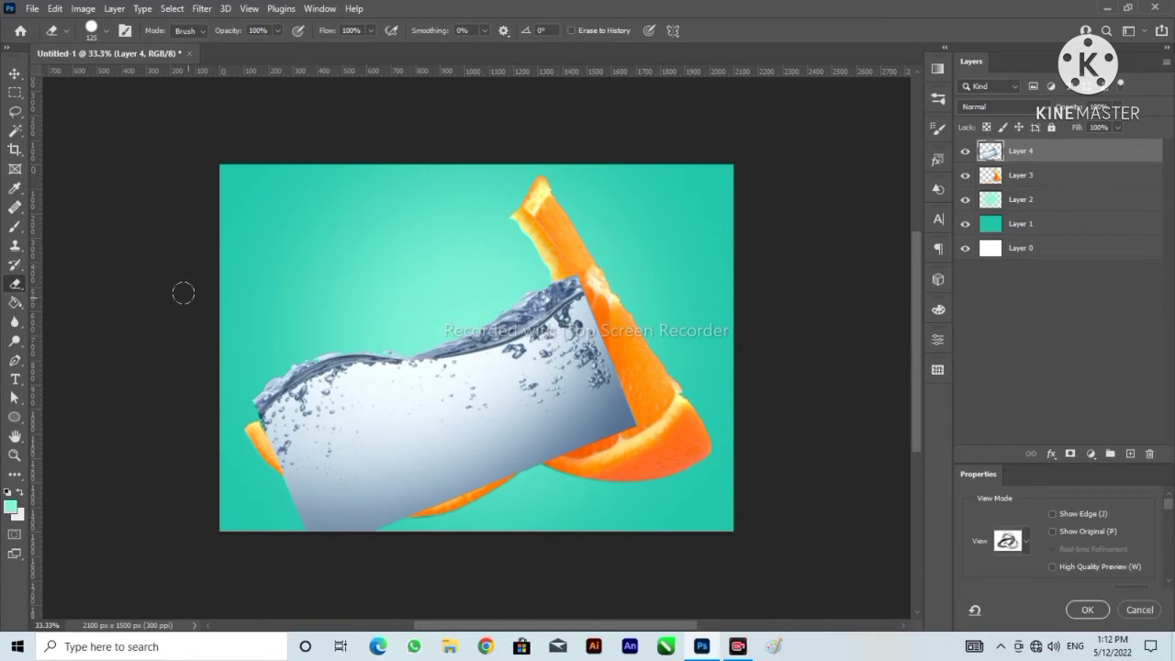
pyautogui.click(519, 286)
pyautogui.click(431, 329)
pyautogui.press('[')
pyautogui.press('[')
# Move the water layer below the orange layer, then rotate it about -17.3° and scale it to about 103% by 108% to fit the rind.
pyautogui.click(16, 74)
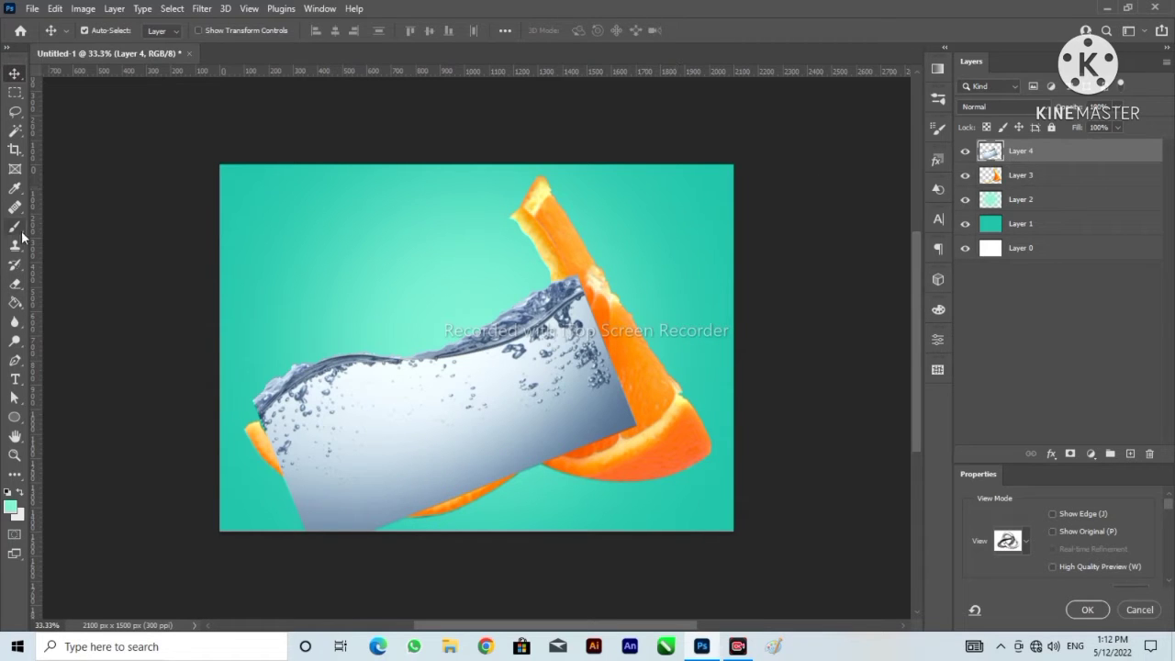
pyautogui.moveTo(1040, 151); pyautogui.dragTo(1040, 176)
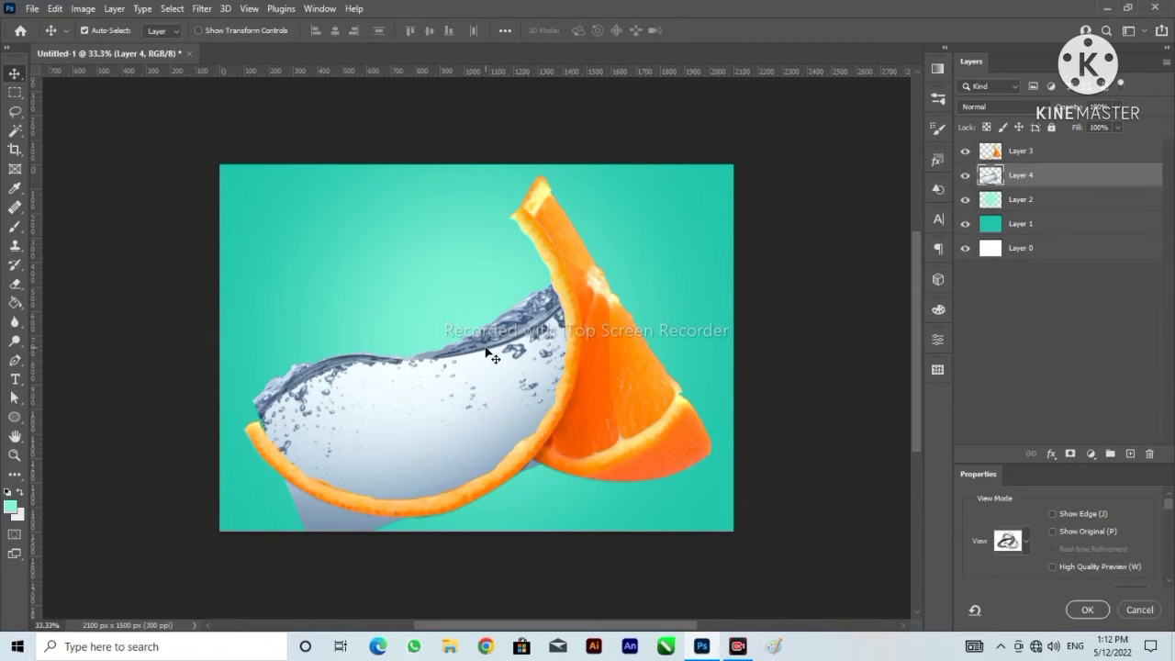
pyautogui.hotkey('ctrl', 't')
pyautogui.moveTo(674, 582); pyautogui.dragTo(688, 477)
pyautogui.moveTo(715, 521); pyautogui.dragTo(721, 515)
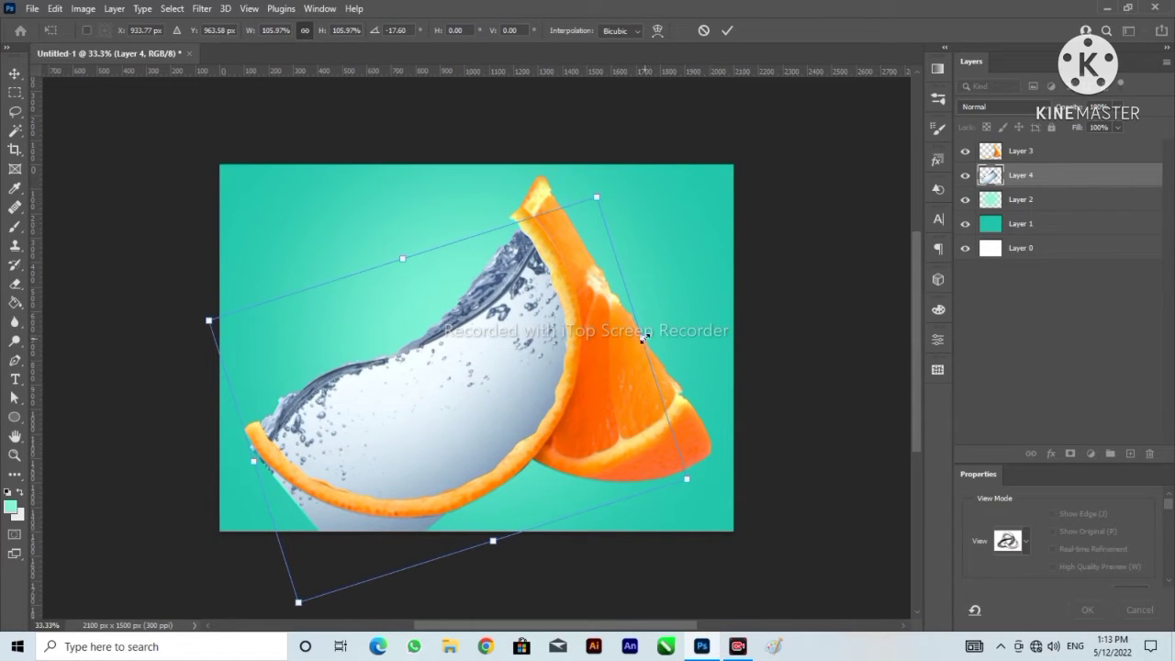
pyautogui.moveTo(644, 338); pyautogui.dragTo(623, 343)
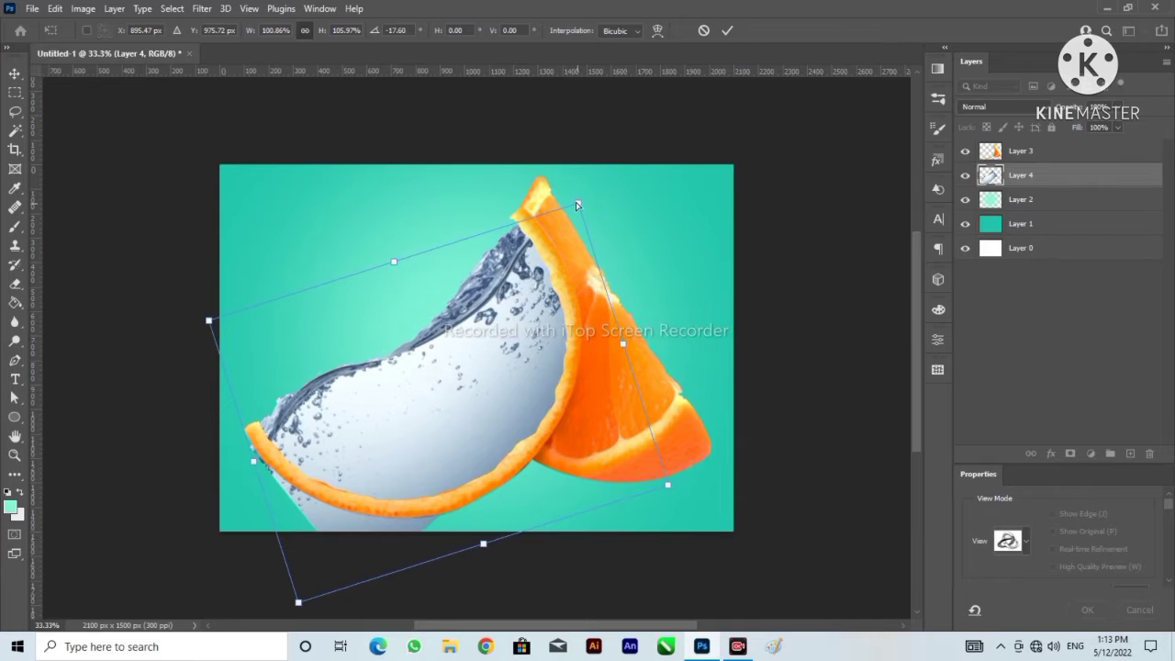
pyautogui.moveTo(577, 206); pyautogui.dragTo(574, 195)
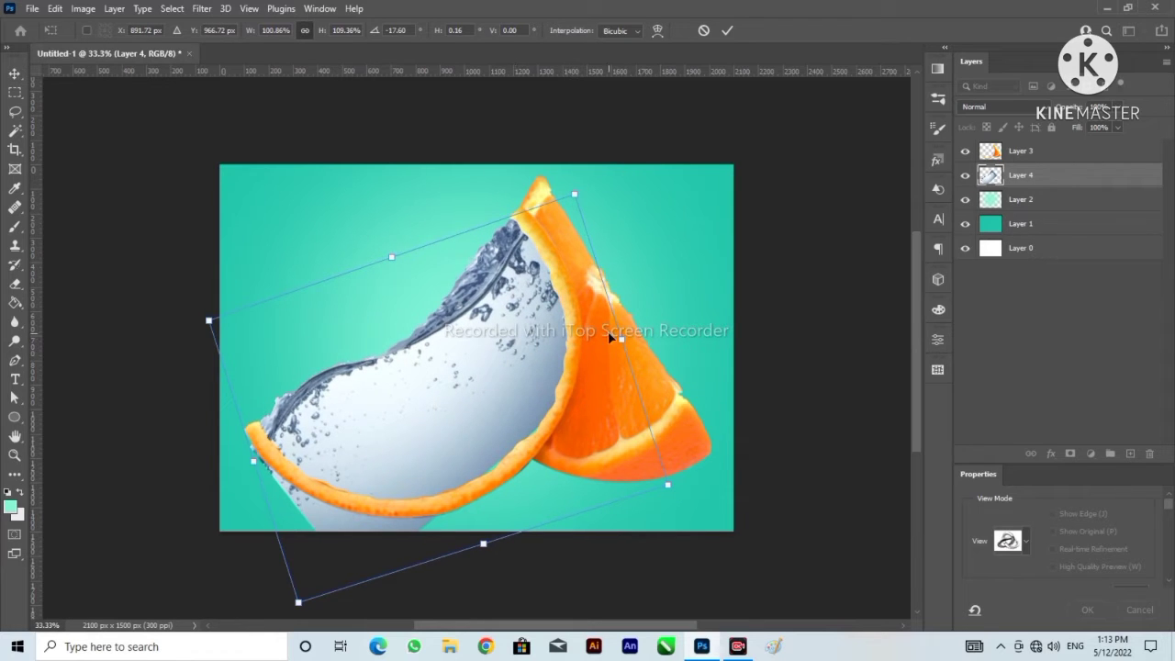
pyautogui.moveTo(573, 195); pyautogui.dragTo(580, 196)
pyautogui.moveTo(625, 340); pyautogui.dragTo(629, 339)
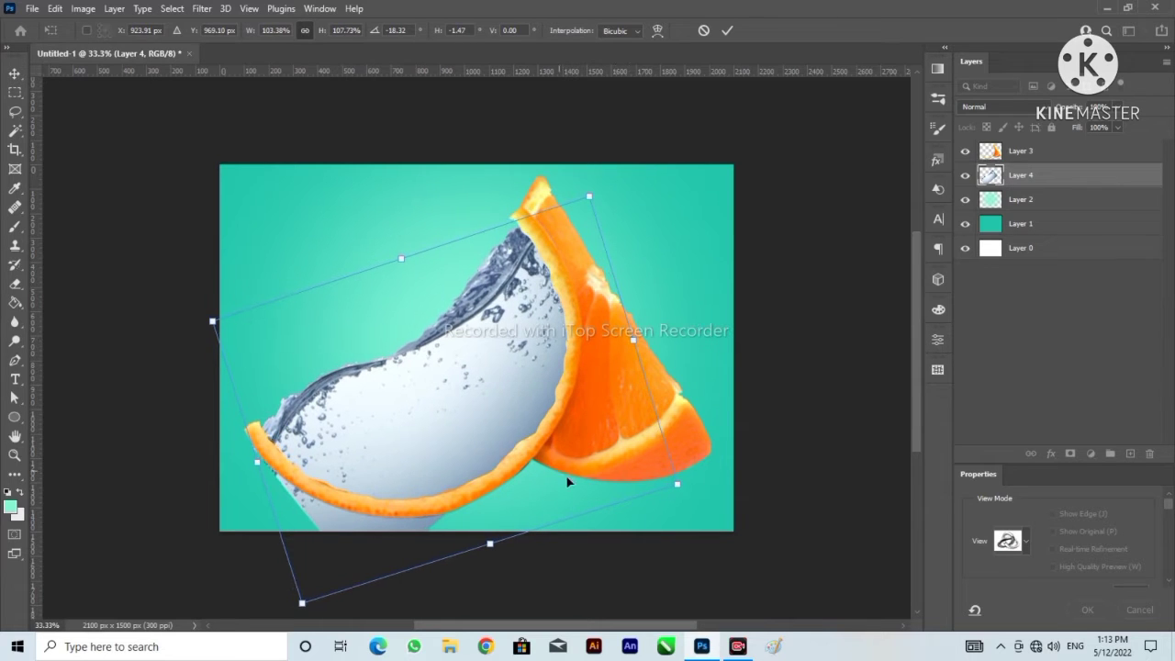
pyautogui.moveTo(699, 493); pyautogui.dragTo(704, 501)
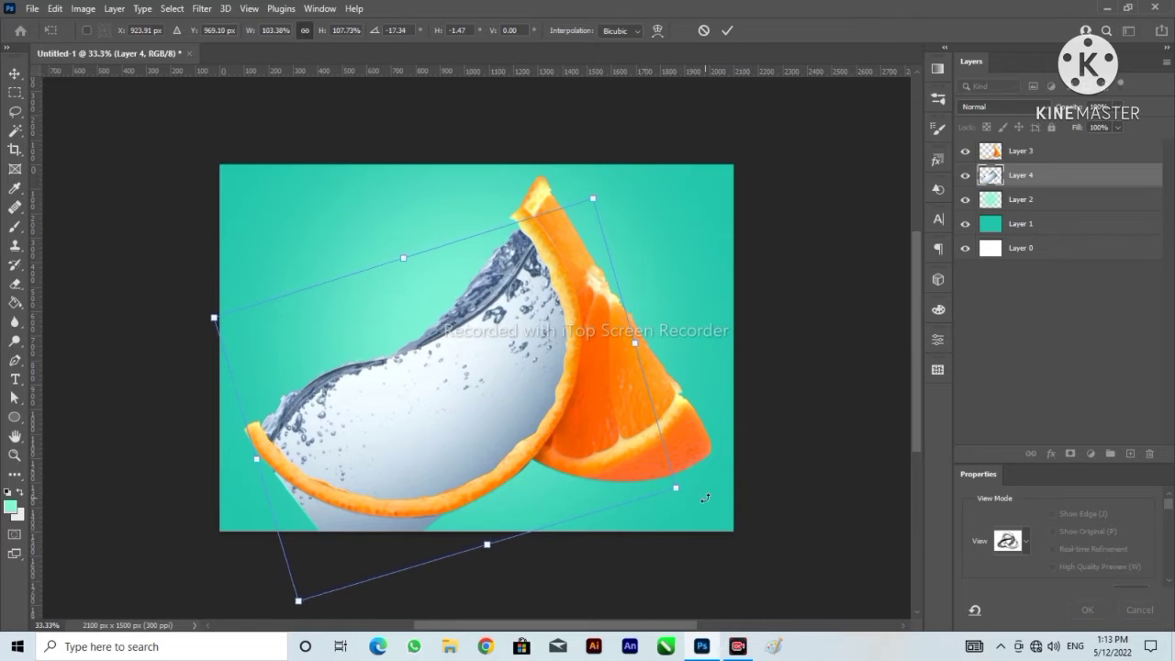
pyautogui.press('Return')
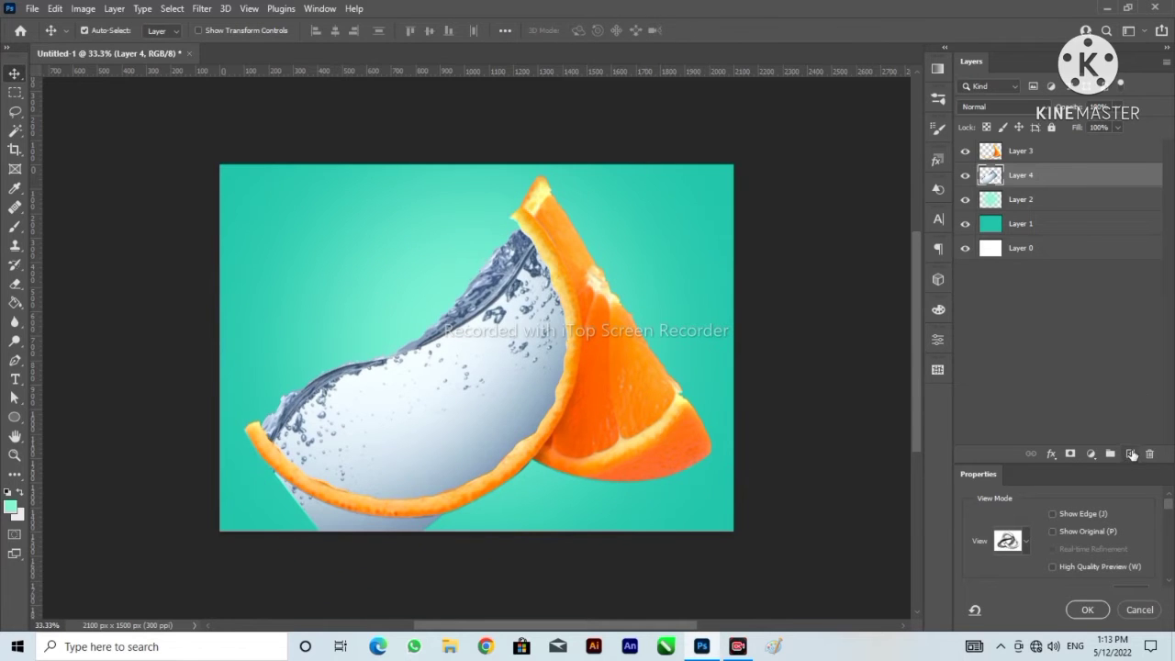
# Erase the water that spills out below the rind of the front orange slice.
pyautogui.click(19, 287)
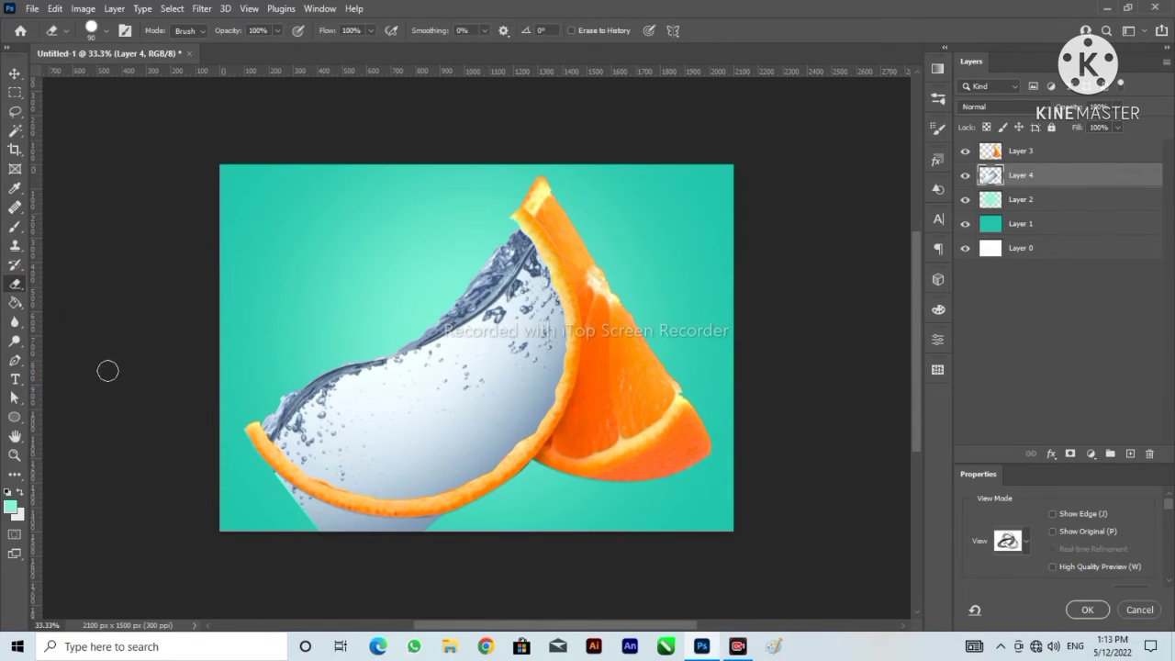
pyautogui.moveTo(258, 467)
pyautogui.mouseDown()
pyautogui.moveTo(309, 509)
pyautogui.moveTo(261, 459)
pyautogui.moveTo(326, 513)
pyautogui.moveTo(306, 496)
pyautogui.moveTo(383, 522)
pyautogui.moveTo(461, 509)
pyautogui.mouseUp()
pyautogui.moveTo(262, 538); pyautogui.dragTo(380, 544)
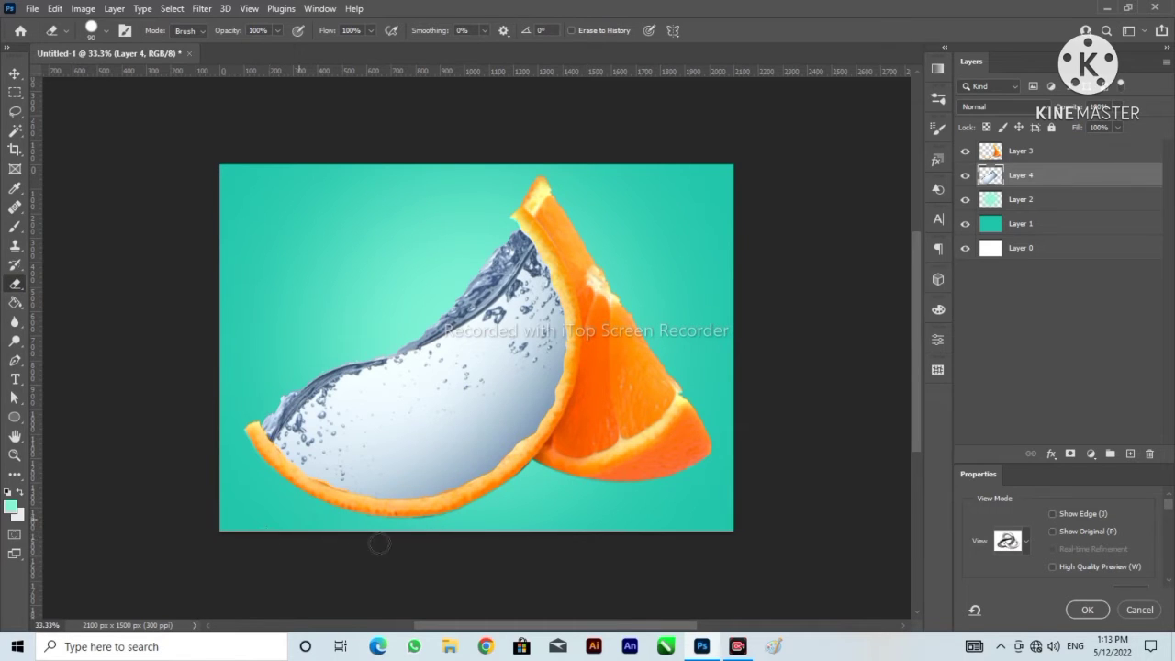
# Select the orange slice layer and reduce the Eraser brush size to 35.
pyautogui.click(1062, 153)
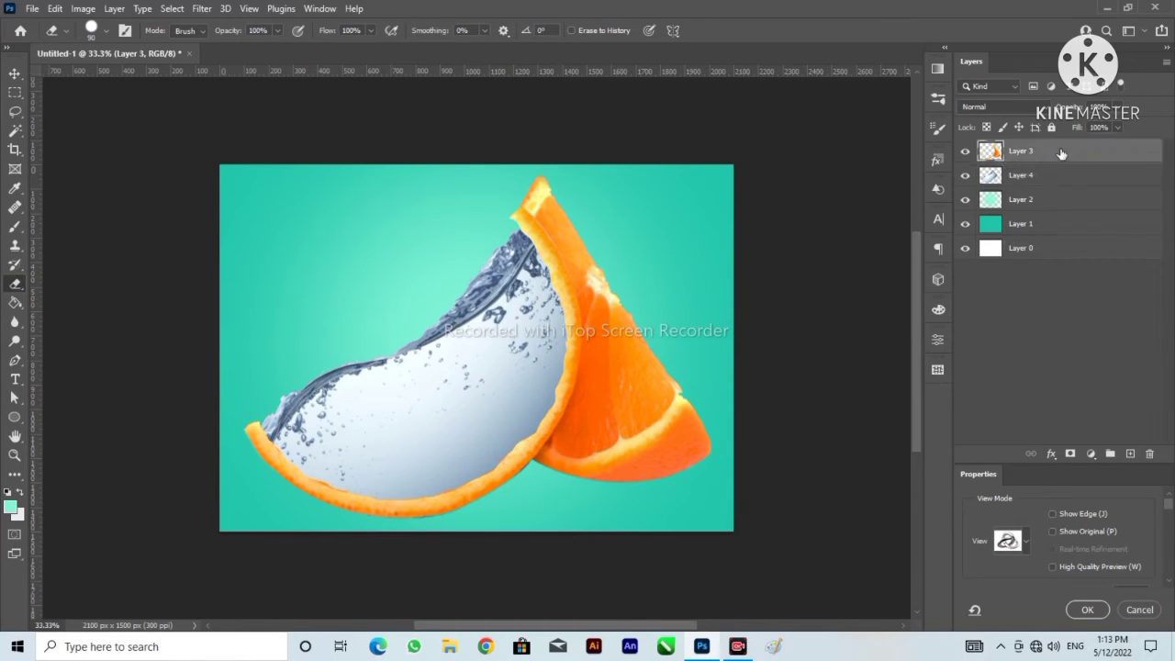
pyautogui.press('[')
pyautogui.press('[')
pyautogui.press('[')
pyautogui.press('[')
pyautogui.press('[')
pyautogui.press('[')
pyautogui.press('[')
# Stretch the water layer's upper-right corner upward to about 104% height so the water reaches the rind's upper tip.
pyautogui.hotkey('ctrl', 't')
pyautogui.click(1056, 176)
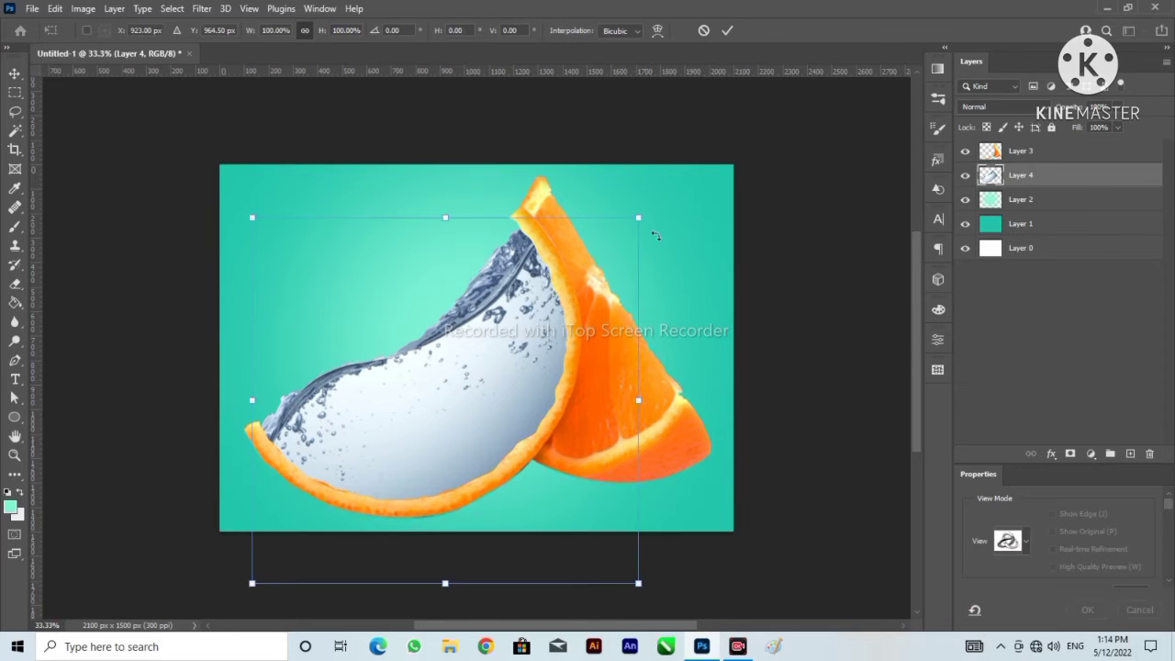
pyautogui.moveTo(640, 220); pyautogui.dragTo(634, 219)
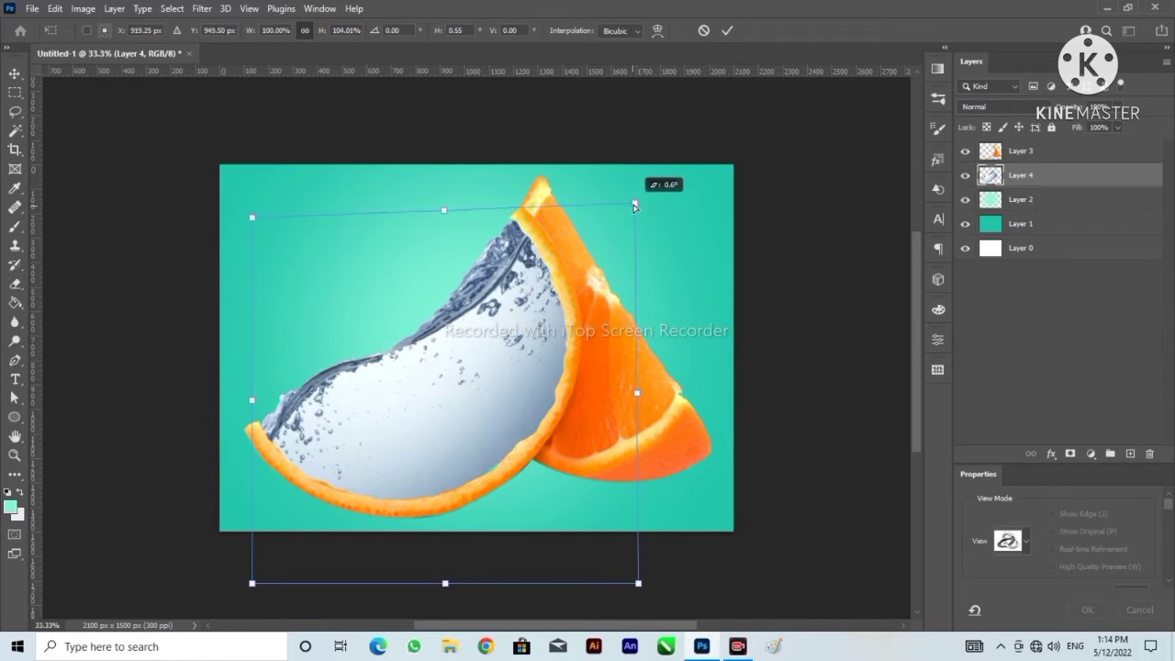
pyautogui.press('Return')
pyautogui.press('e')
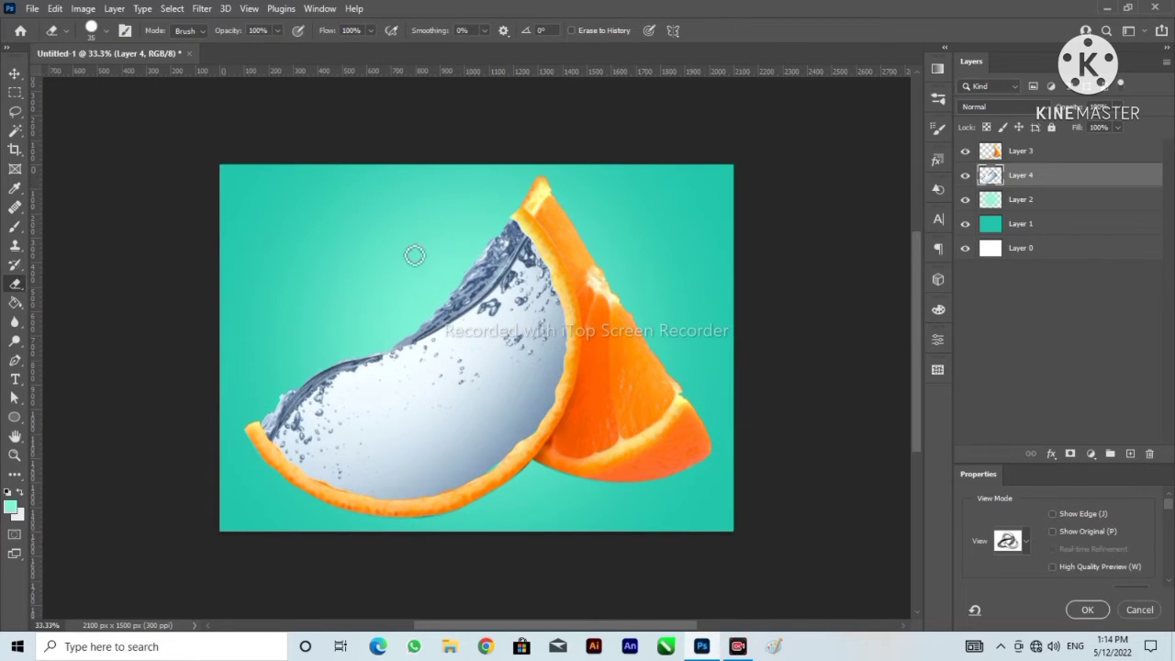
# Open the dolphin image # hfmn gh mhjn from Local Disk (D:) and bring it into Untitled-1 above the water layer.
pyautogui.click(32, 8)
pyautogui.click(74, 38)
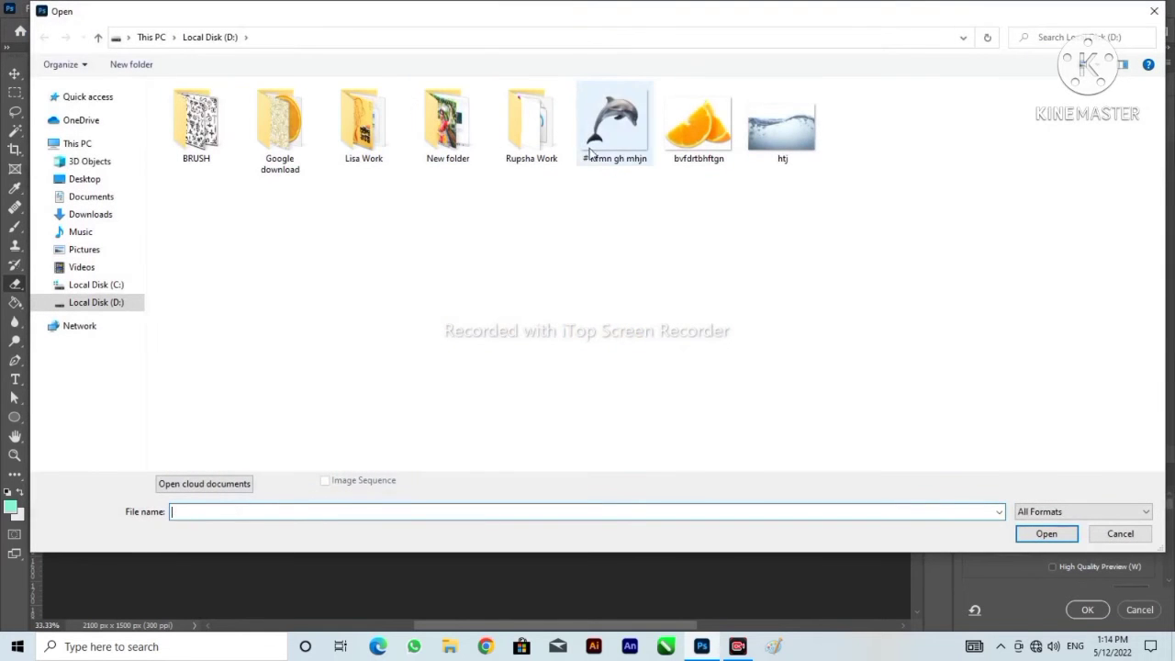
pyautogui.click(615, 124)
pyautogui.click(1044, 532)
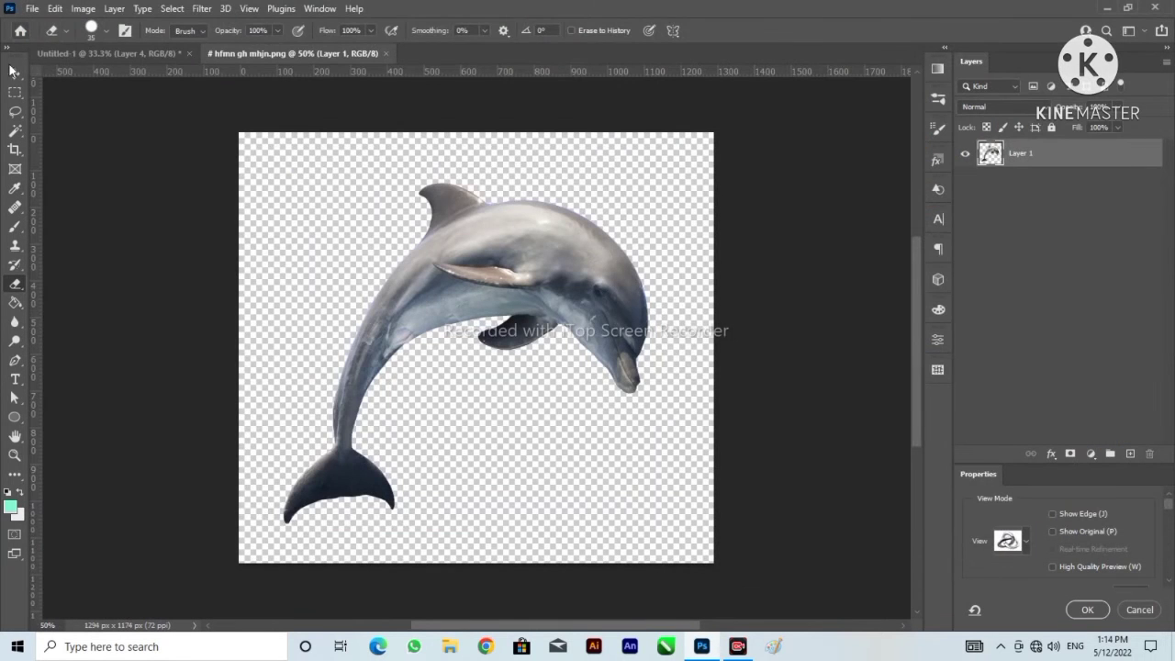
pyautogui.press('v')
pyautogui.moveTo(503, 262); pyautogui.dragTo(395, 315)
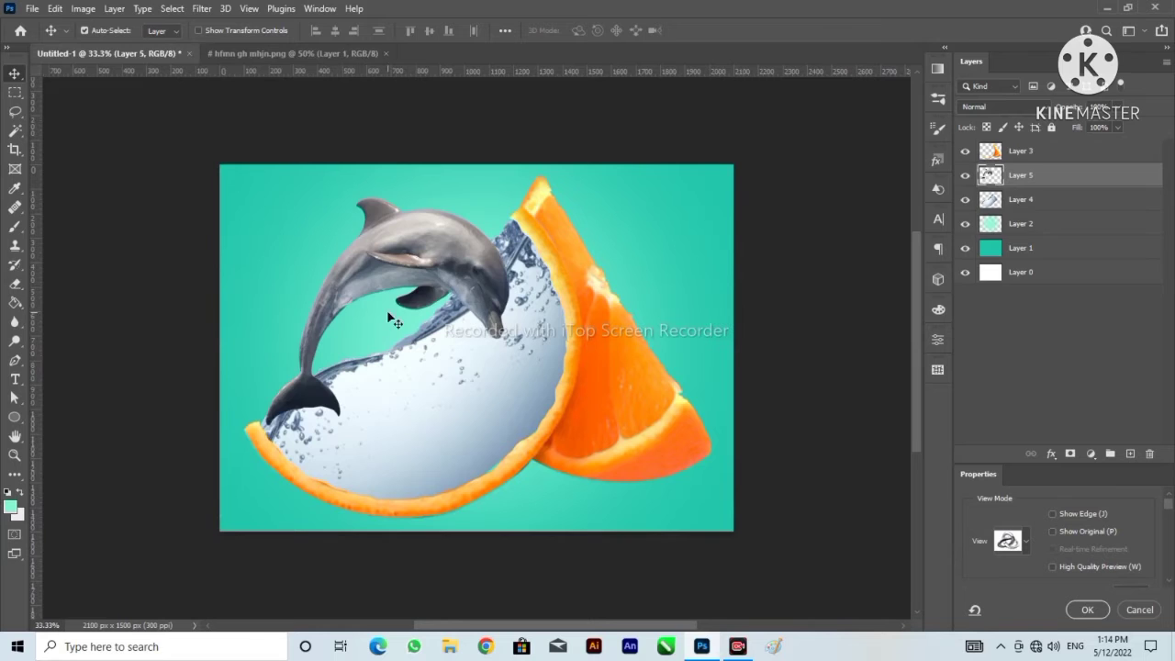
# Flip the dolphin horizontally, shrink it to about 75%, tilt it about 11° clockwise, and place it over the water.
pyautogui.hotkey('ctrl', 't')
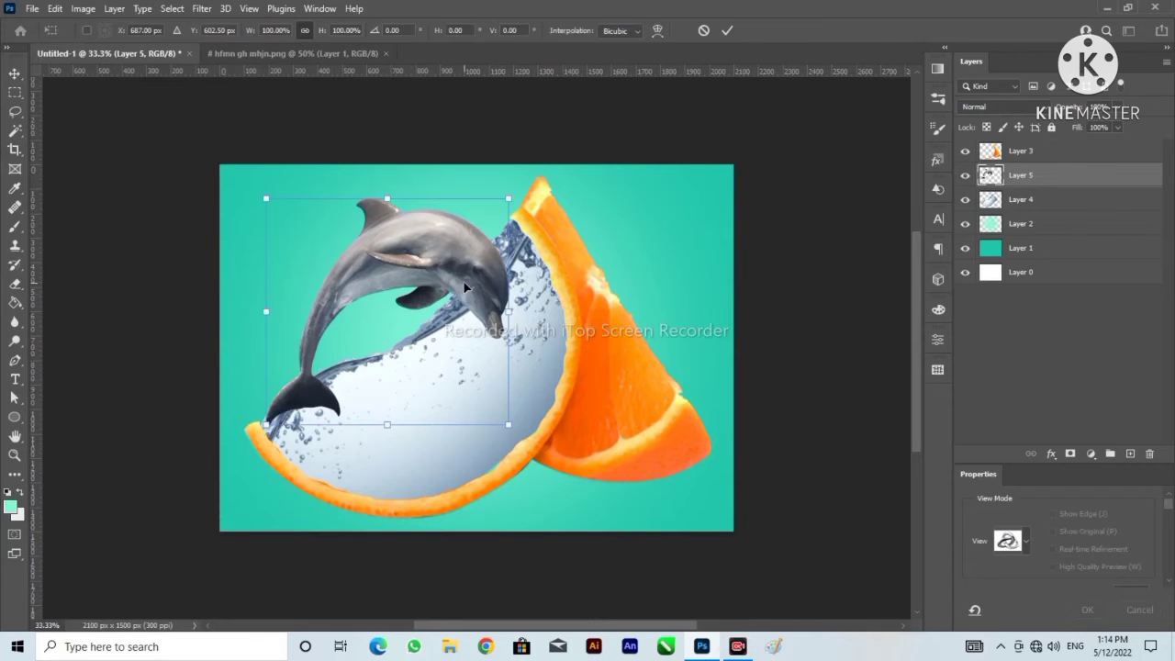
pyautogui.rightClick(465, 286)
pyautogui.click(534, 575)
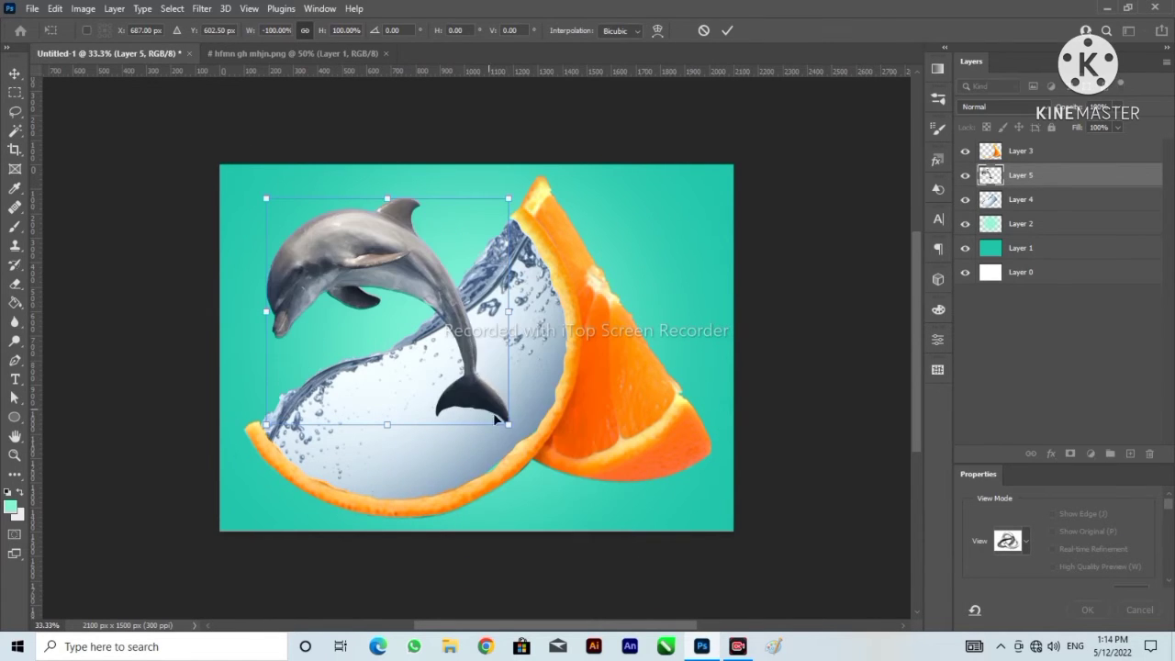
pyautogui.moveTo(507, 425); pyautogui.dragTo(496, 377)
pyautogui.moveTo(413, 289); pyautogui.dragTo(451, 332)
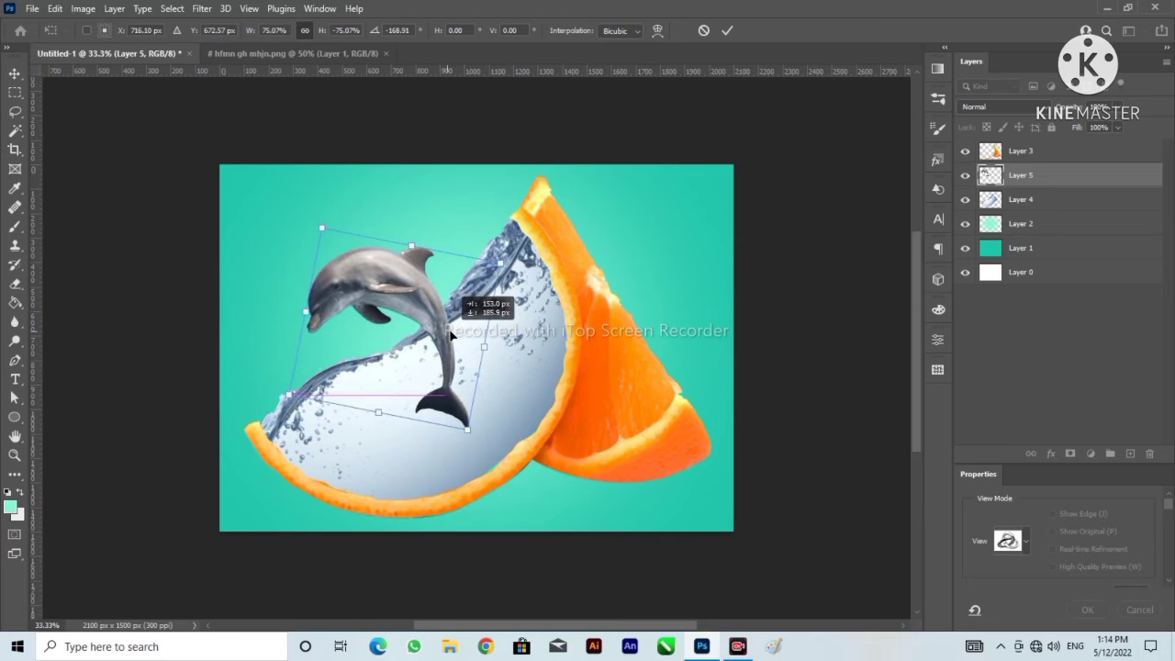
# Enlarge the flipped dolphin to about 93% scale, tilted about 15.5° clockwise, with its tail inside the water.
pyautogui.moveTo(467, 428)
pyautogui.mouseDown()
pyautogui.moveTo(462, 420)
pyautogui.moveTo(462, 440)
pyautogui.mouseUp()
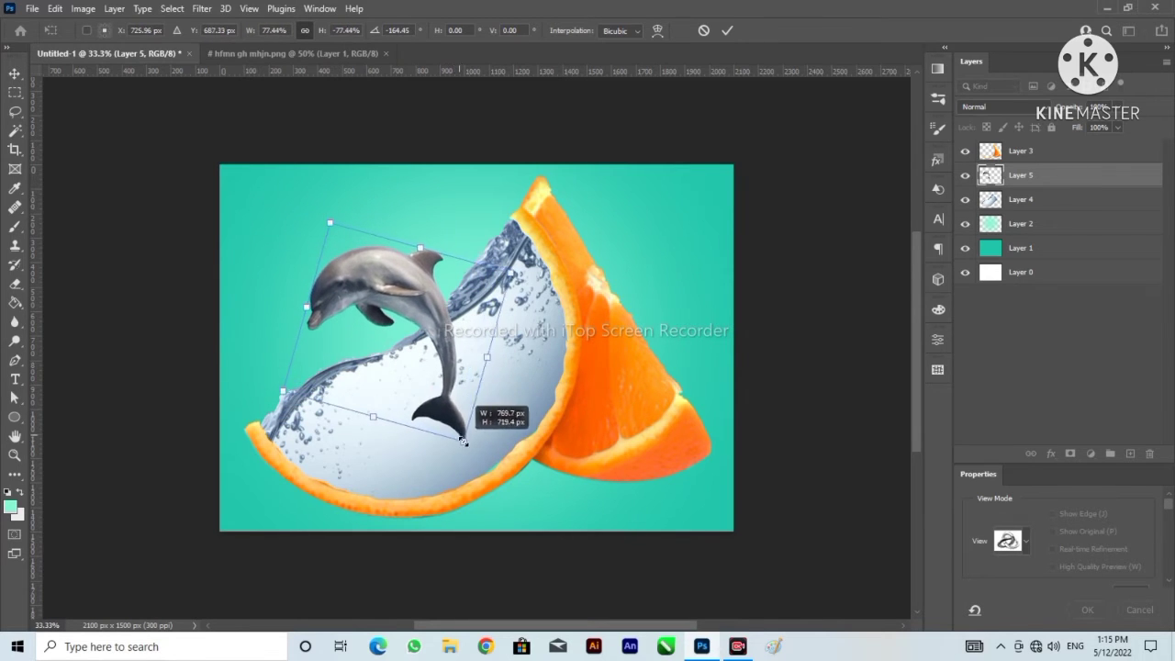
pyautogui.moveTo(439, 398); pyautogui.dragTo(428, 382)
pyautogui.moveTo(451, 422); pyautogui.dragTo(444, 392)
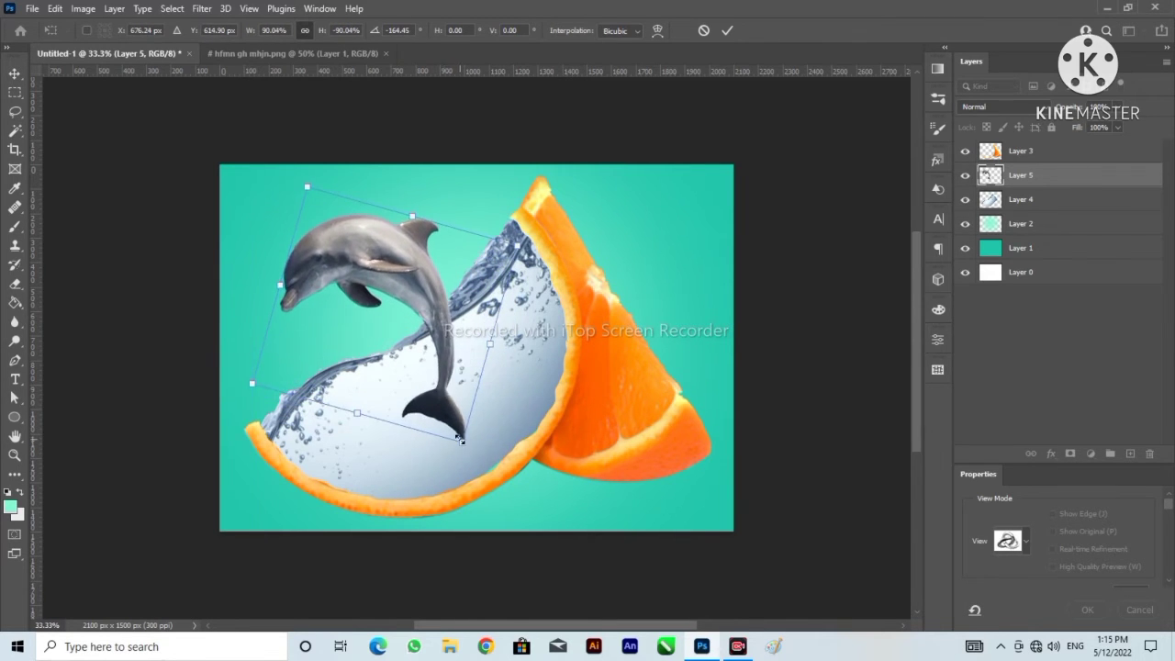
pyautogui.moveTo(462, 443); pyautogui.dragTo(472, 457)
pyautogui.moveTo(459, 435); pyautogui.dragTo(457, 422)
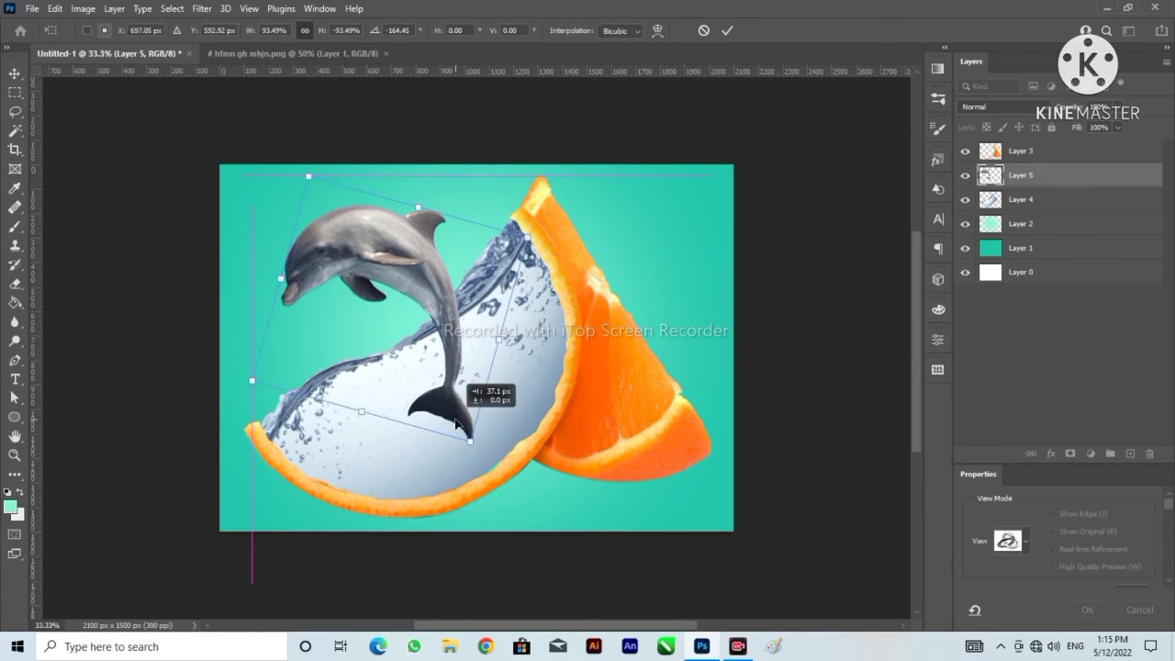
pyautogui.press('Return')
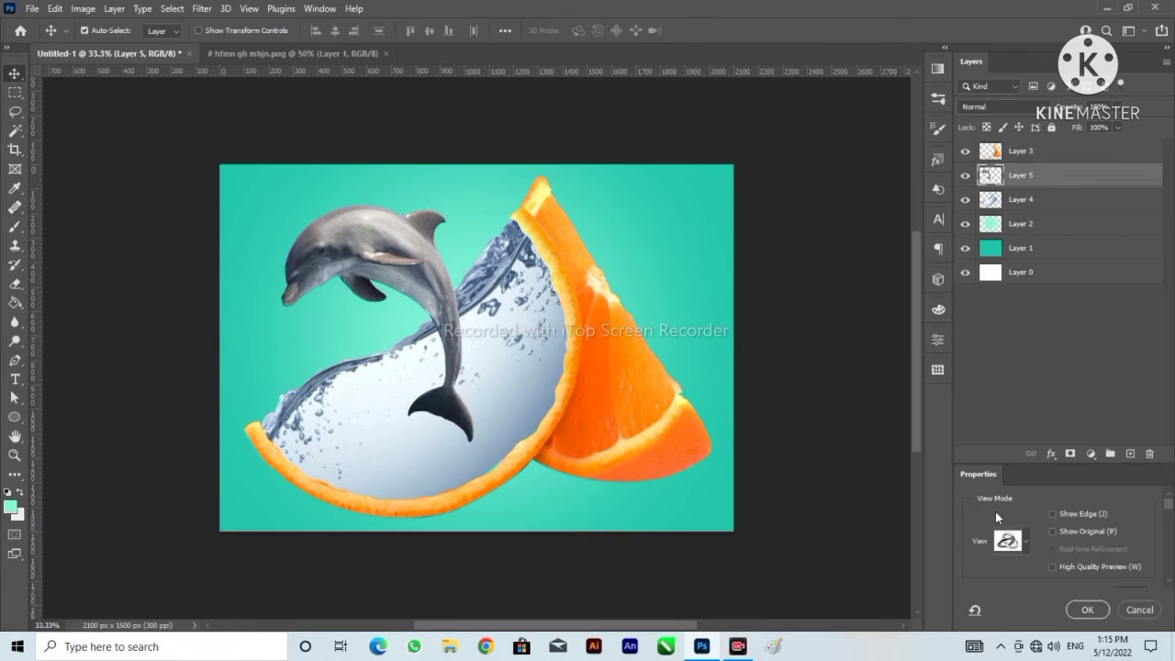
# Rescale the dolphin to about 89% and shift it slightly left, keeping its tail over the water.
pyautogui.press('e')
pyautogui.hotkey('ctrl', 't')
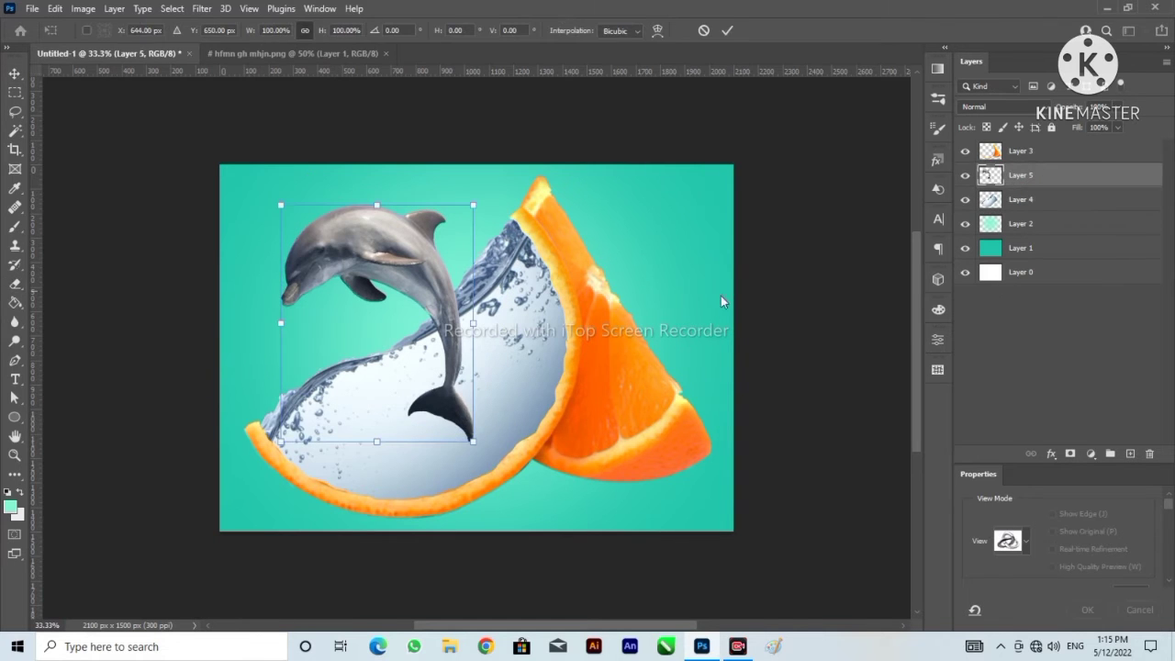
pyautogui.moveTo(472, 441); pyautogui.dragTo(478, 448)
pyautogui.moveTo(469, 385); pyautogui.dragTo(456, 388)
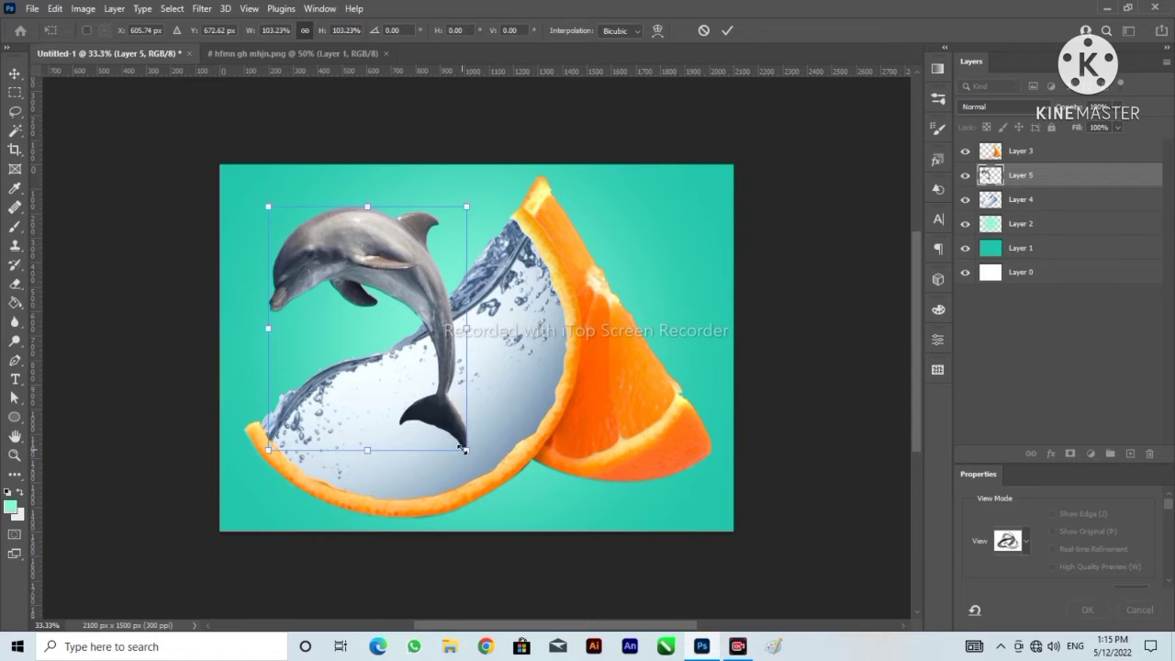
pyautogui.moveTo(463, 450); pyautogui.dragTo(438, 413)
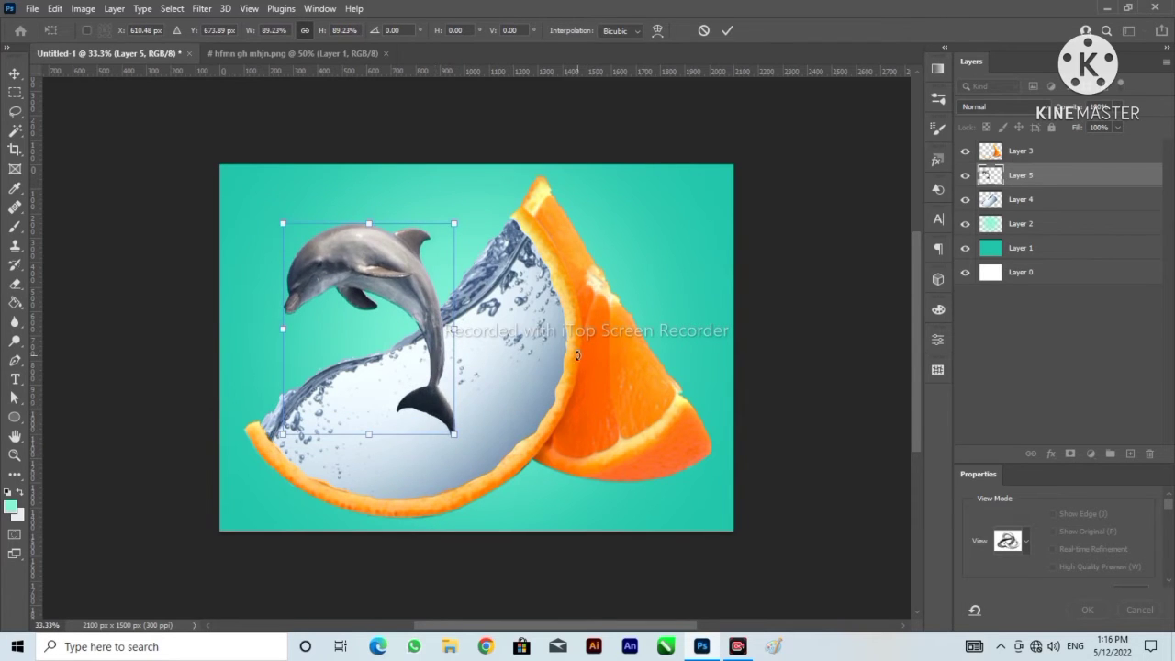
pyautogui.press('Return')
# Lasso the submerged tail part of the dolphin below the waterline and copy it to a new layer.
pyautogui.press('e')
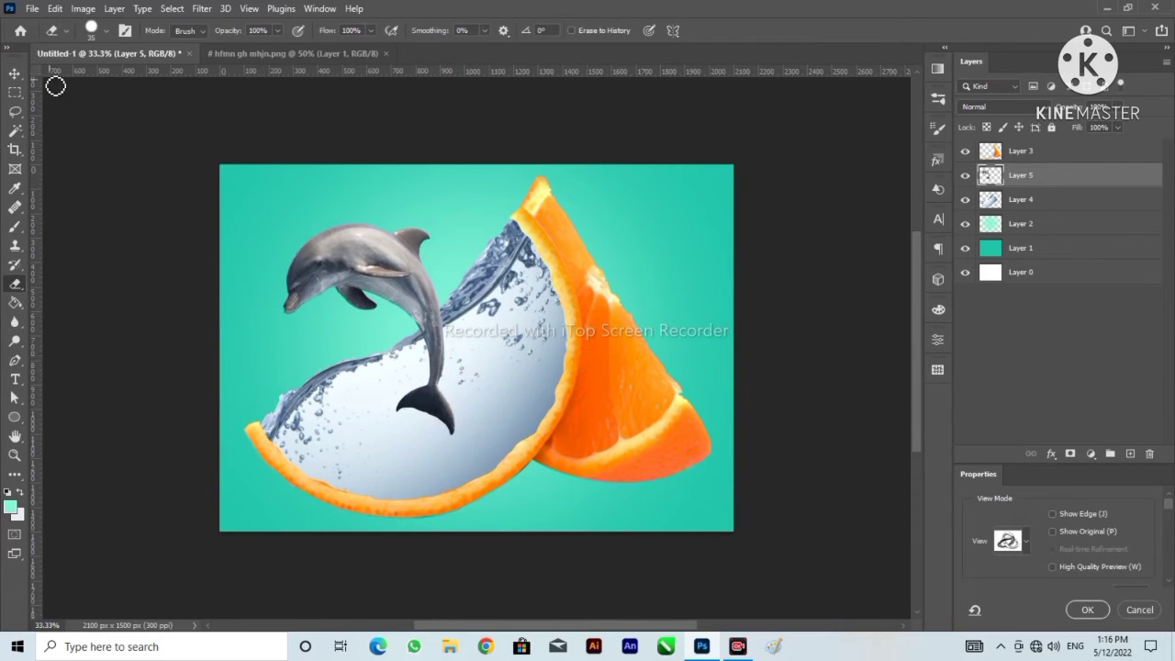
pyautogui.hotkey('ctrl', '+')
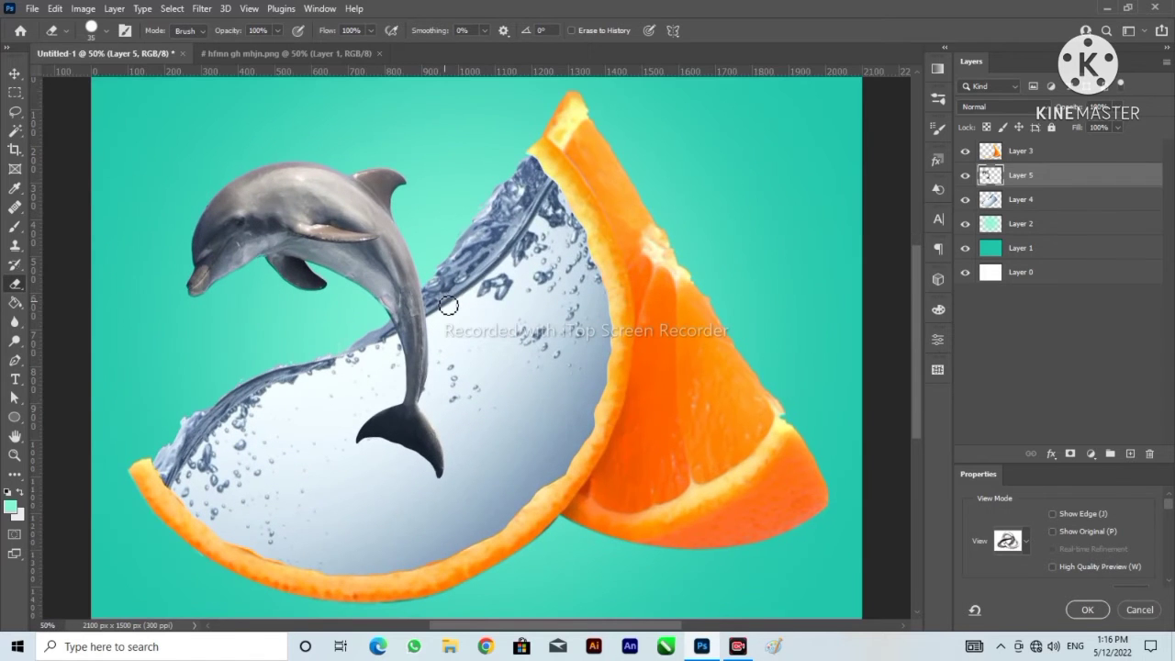
pyautogui.click(13, 112)
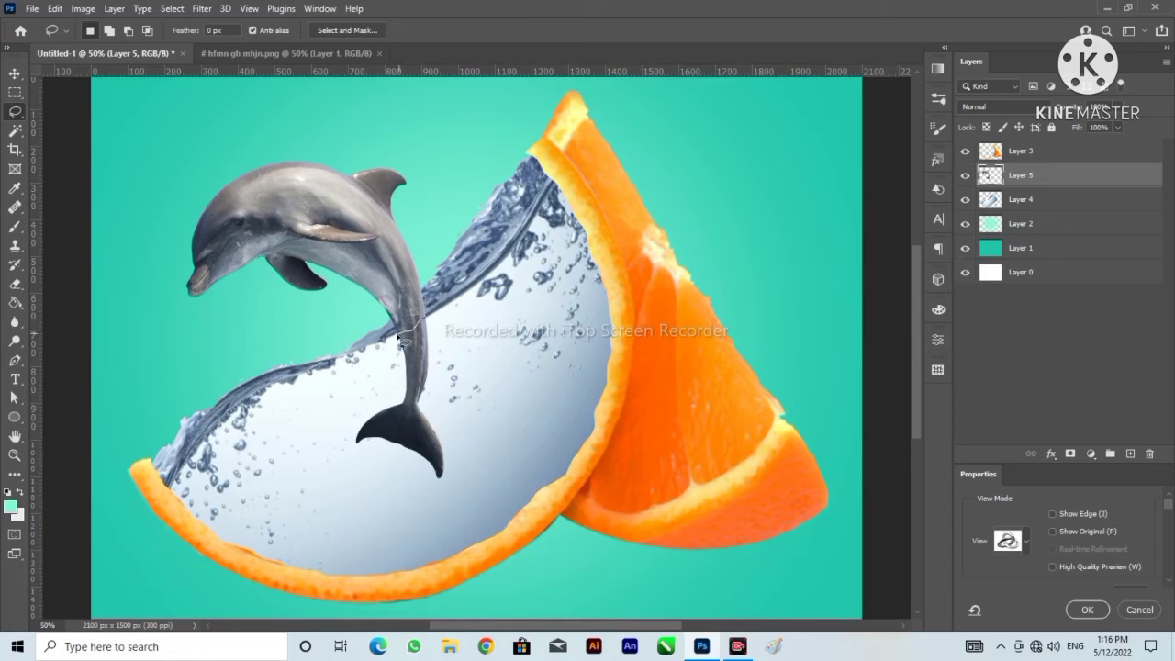
pyautogui.moveTo(400, 339)
pyautogui.mouseDown()
pyautogui.moveTo(342, 417)
pyautogui.moveTo(380, 503)
pyautogui.moveTo(514, 461)
pyautogui.moveTo(432, 323)
pyautogui.mouseUp()
pyautogui.hotkey('ctrl', 'j')
pyautogui.hotkey('ctrl', '-')
pyautogui.hotkey('ctrl', '-')
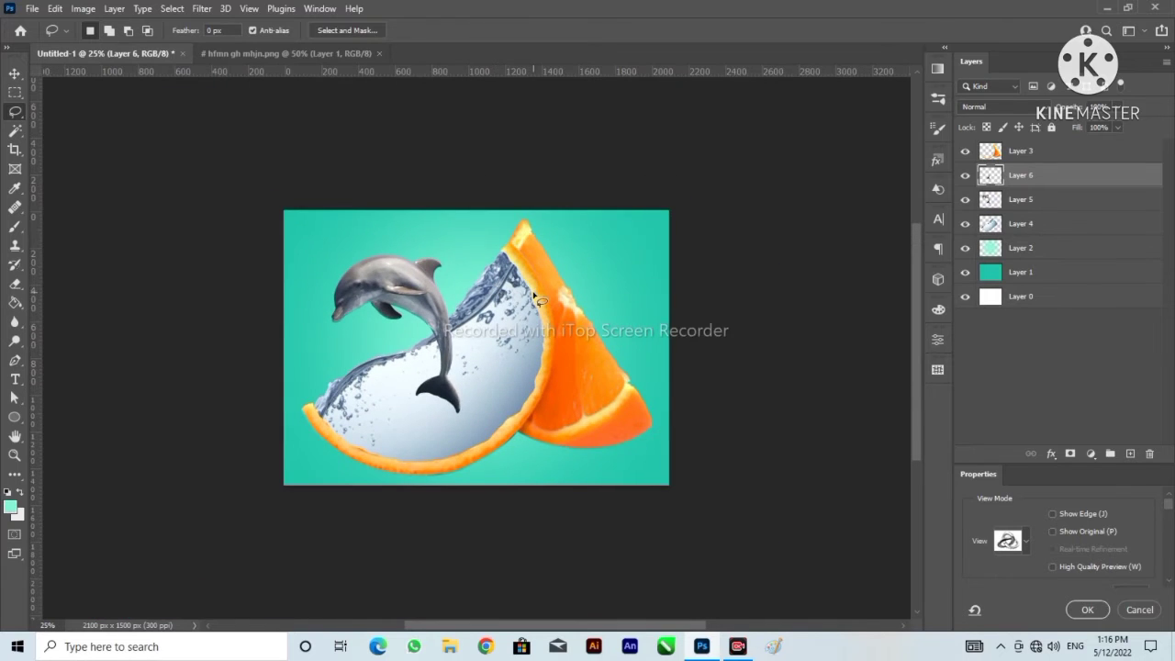
# Move the copied tail and the dolphin aside in turn to check the separate layers, undoing each move.
pyautogui.press('v')
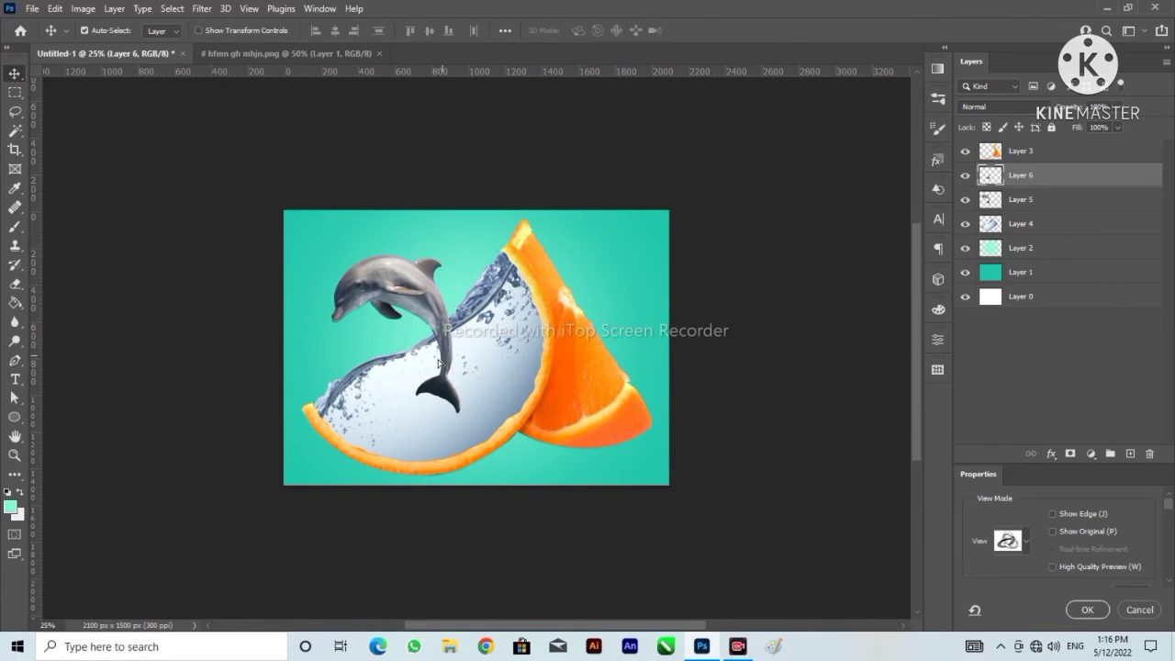
pyautogui.moveTo(444, 360); pyautogui.dragTo(400, 374)
pyautogui.hotkey('ctrl', 'z')
pyautogui.moveTo(431, 305); pyautogui.dragTo(388, 329)
pyautogui.hotkey('ctrl', 'z')
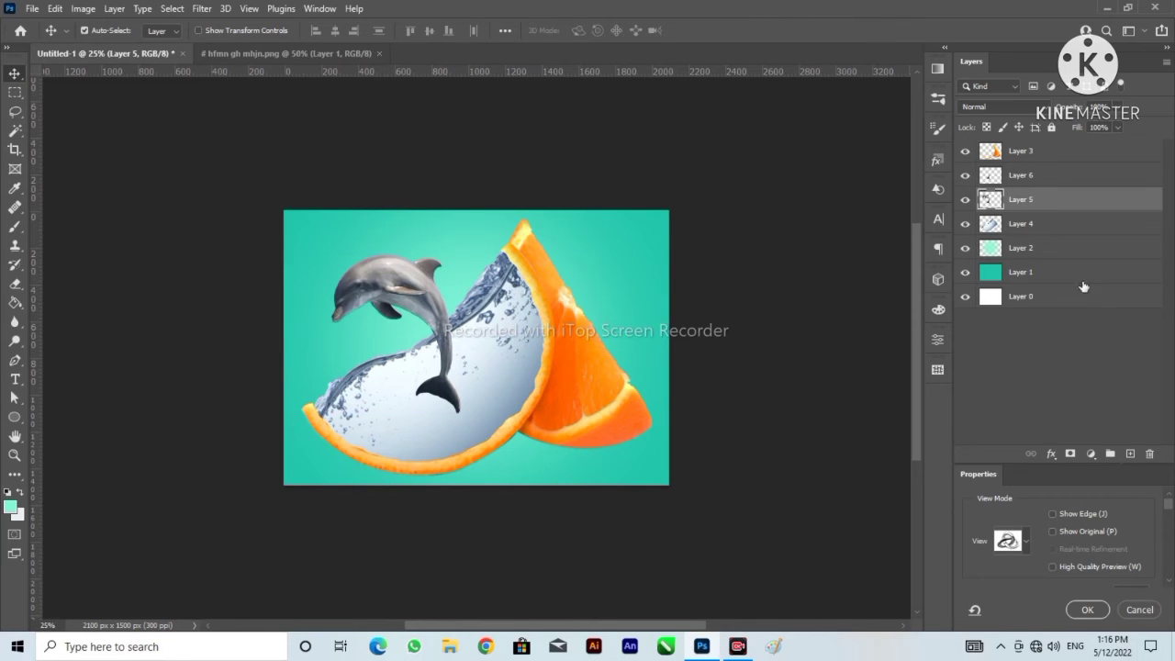
# Add a Photo Filter adjustment above the tail layer with colour #05a8fc and 80% density.
pyautogui.click(1028, 178)
pyautogui.click(1092, 453)
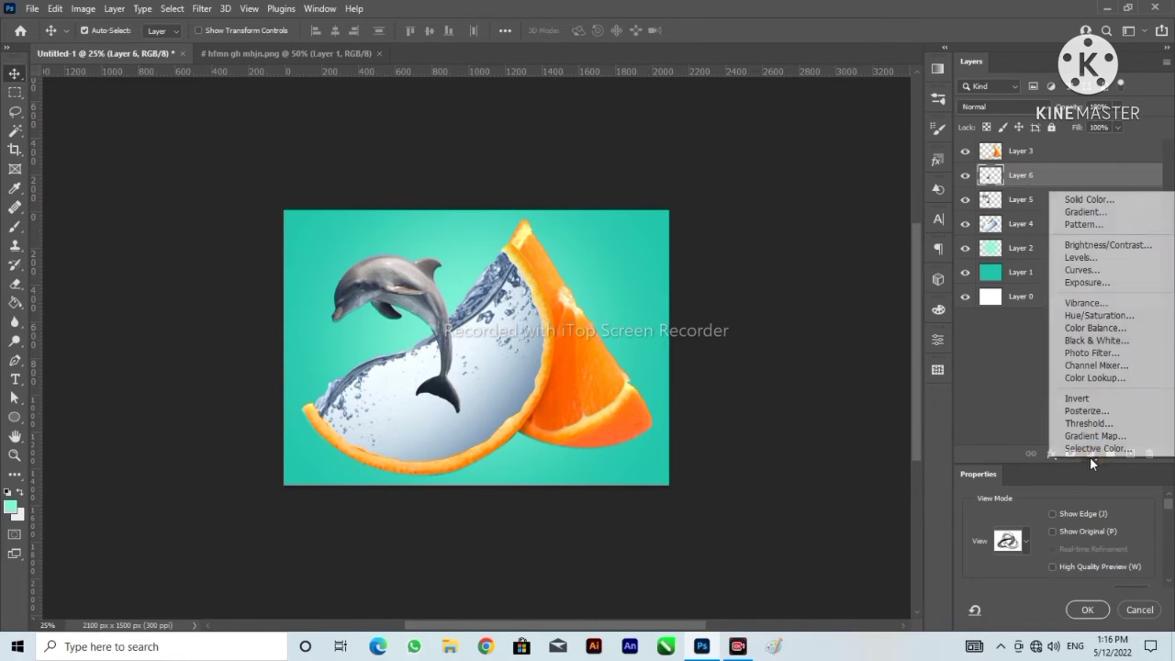
pyautogui.click(1086, 354)
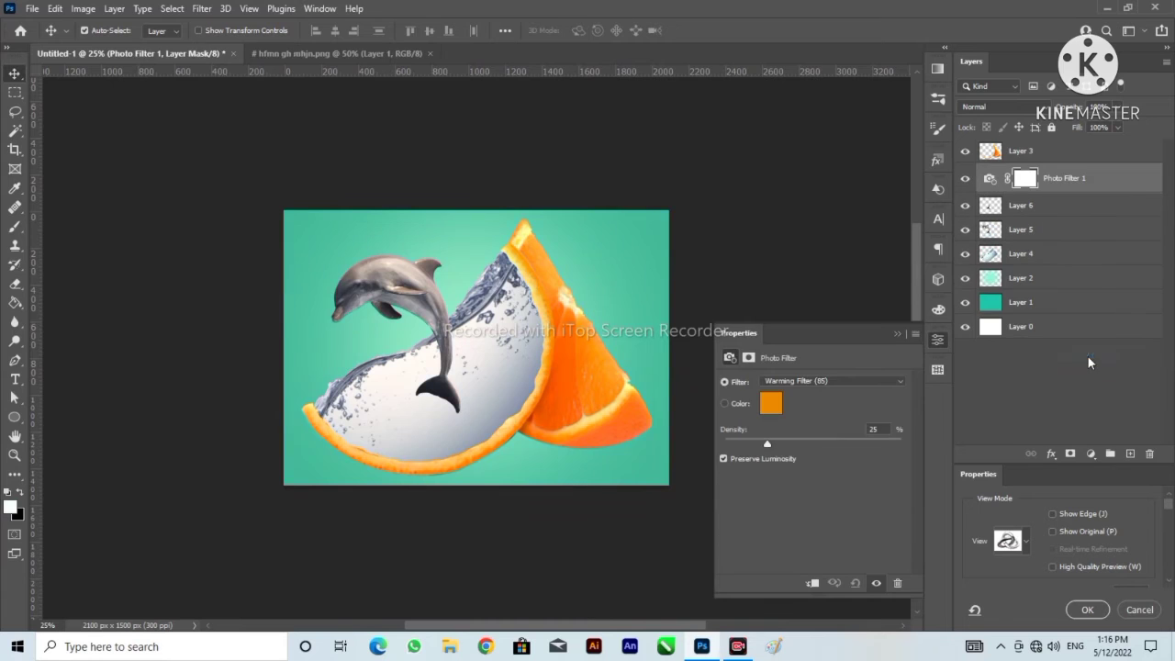
pyautogui.click(769, 411)
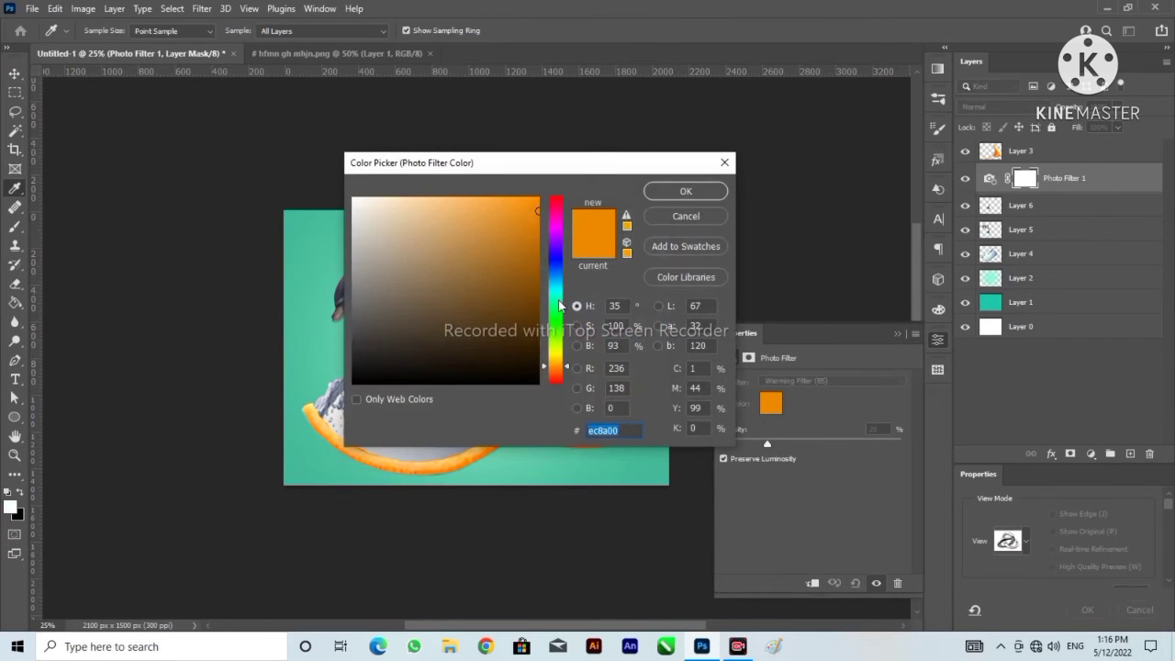
pyautogui.moveTo(578, 369); pyautogui.dragTo(566, 280)
pyautogui.click(535, 200)
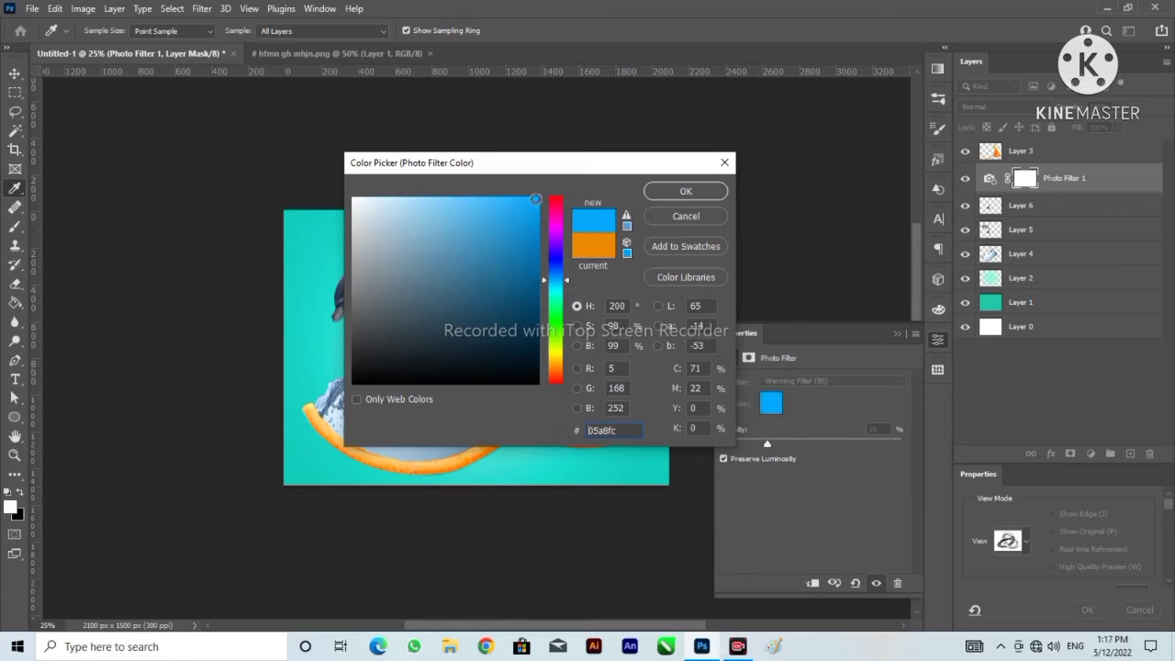
pyautogui.click(685, 191)
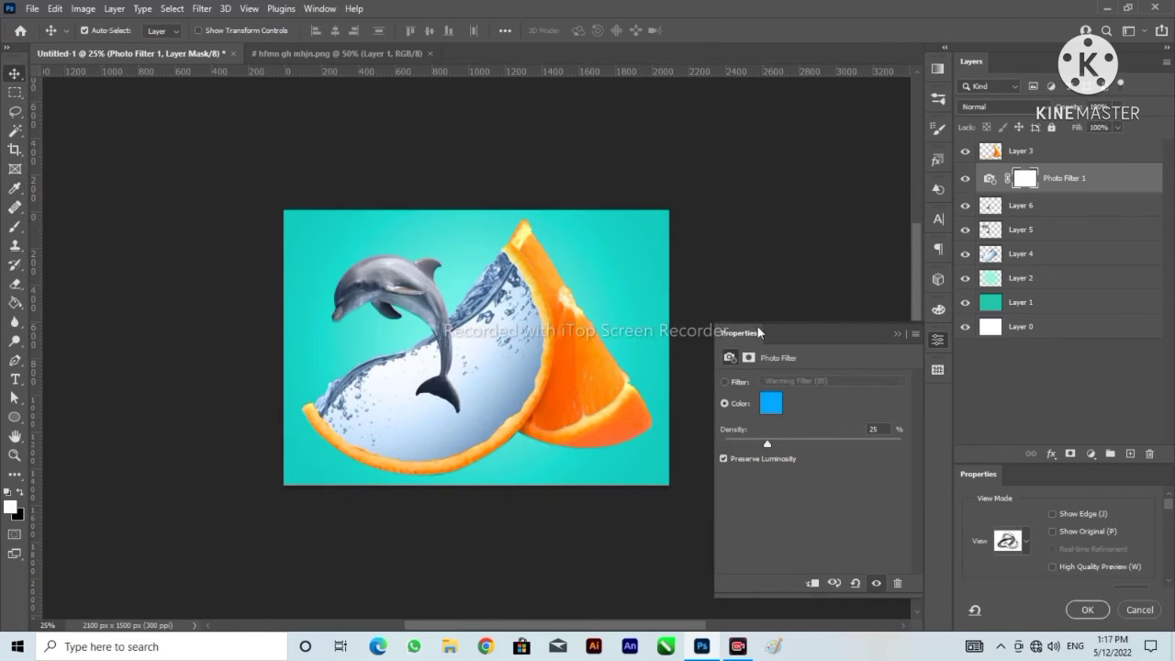
pyautogui.moveTo(767, 448); pyautogui.dragTo(748, 450)
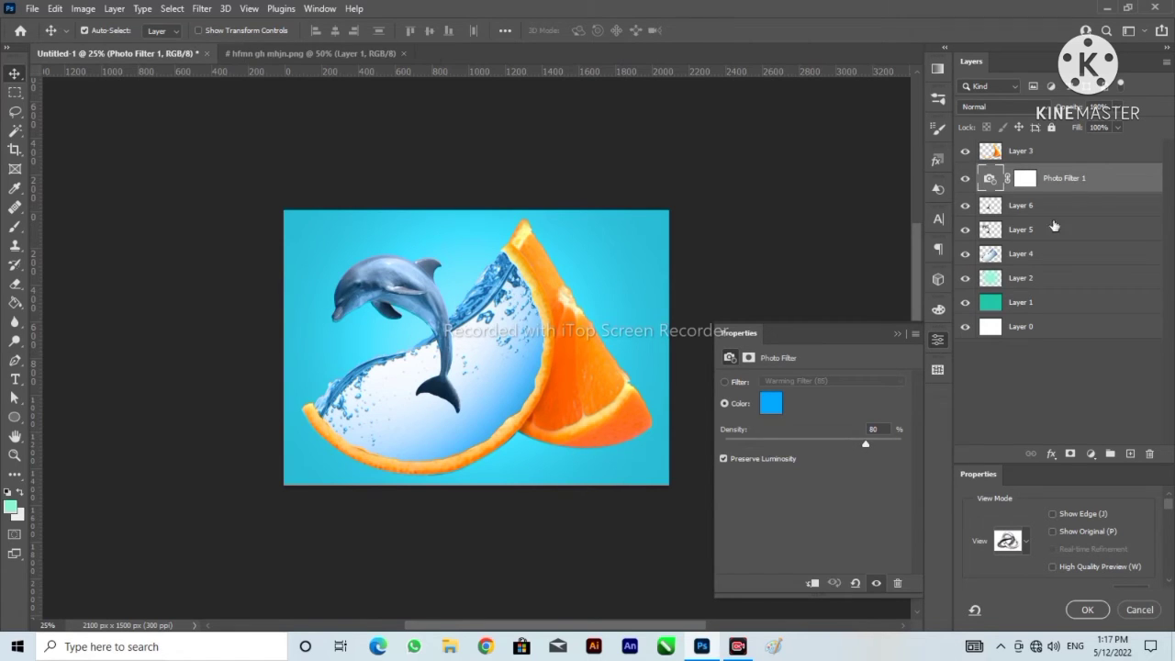
pyautogui.click(900, 330)
# Clip the Photo Filter 1 adjustment to the tail layer, Layer 6.
pyautogui.click(1071, 205)
pyautogui.click(1088, 175)
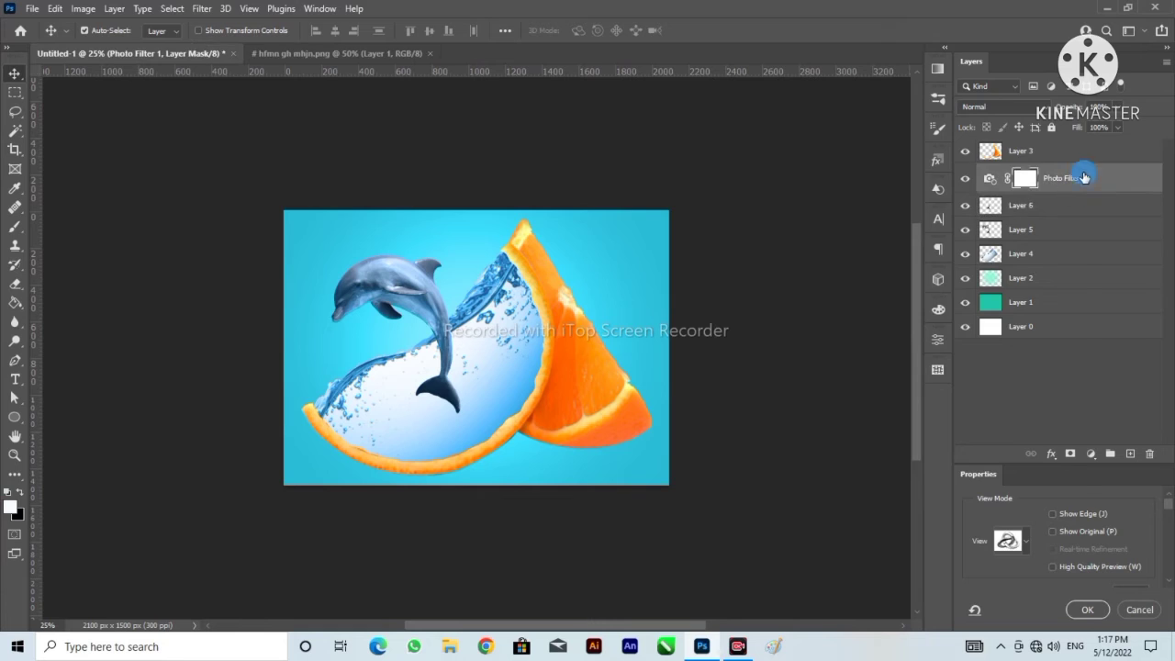
pyautogui.rightClick(1087, 175)
pyautogui.click(977, 295)
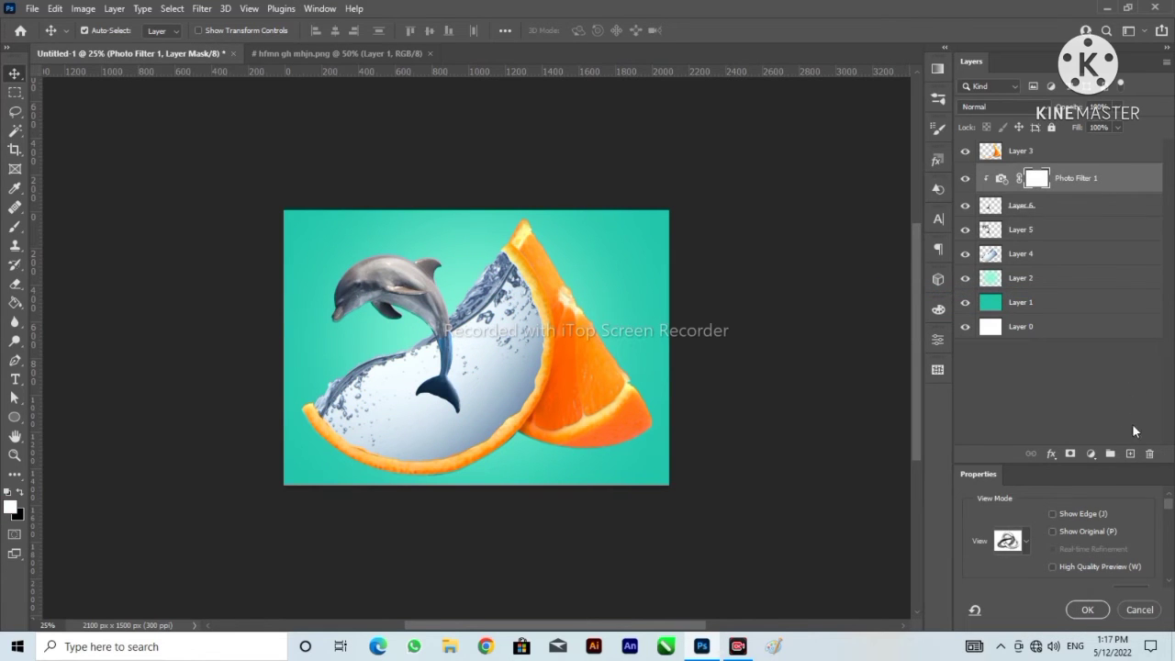
# Add a Photo Filter adjustment above the dolphin layer, Layer 5, and set its colour to #05affe.
pyautogui.click(1056, 229)
pyautogui.click(1092, 453)
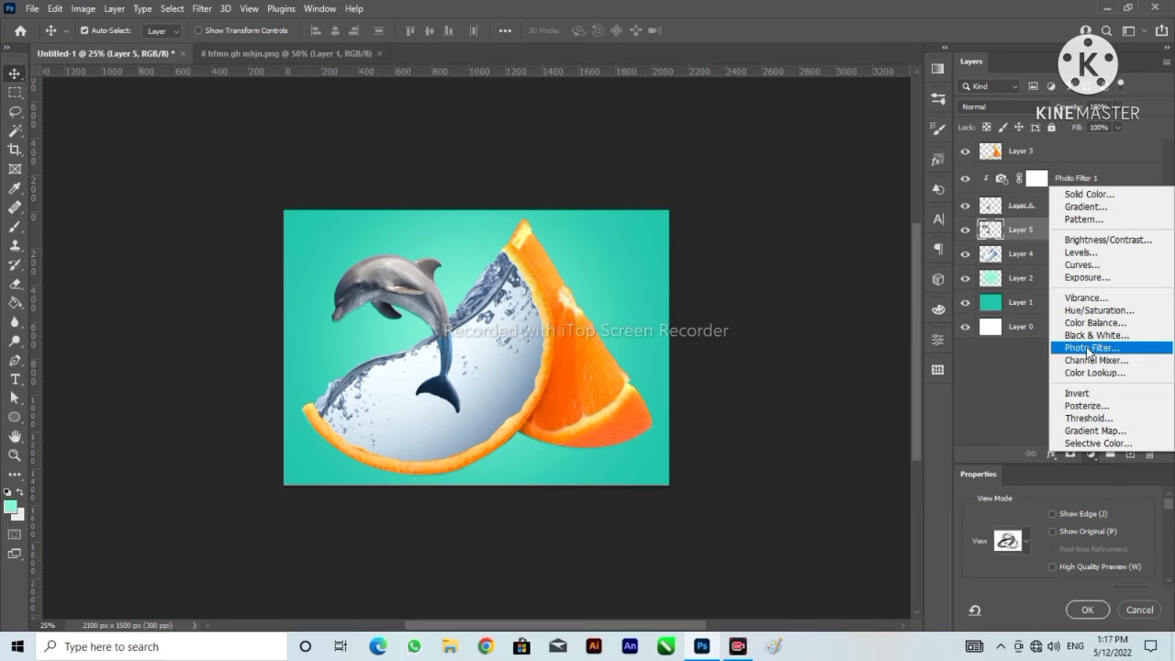
pyautogui.click(1090, 347)
pyautogui.click(769, 403)
pyautogui.moveTo(561, 367); pyautogui.dragTo(574, 288)
pyautogui.click(540, 204)
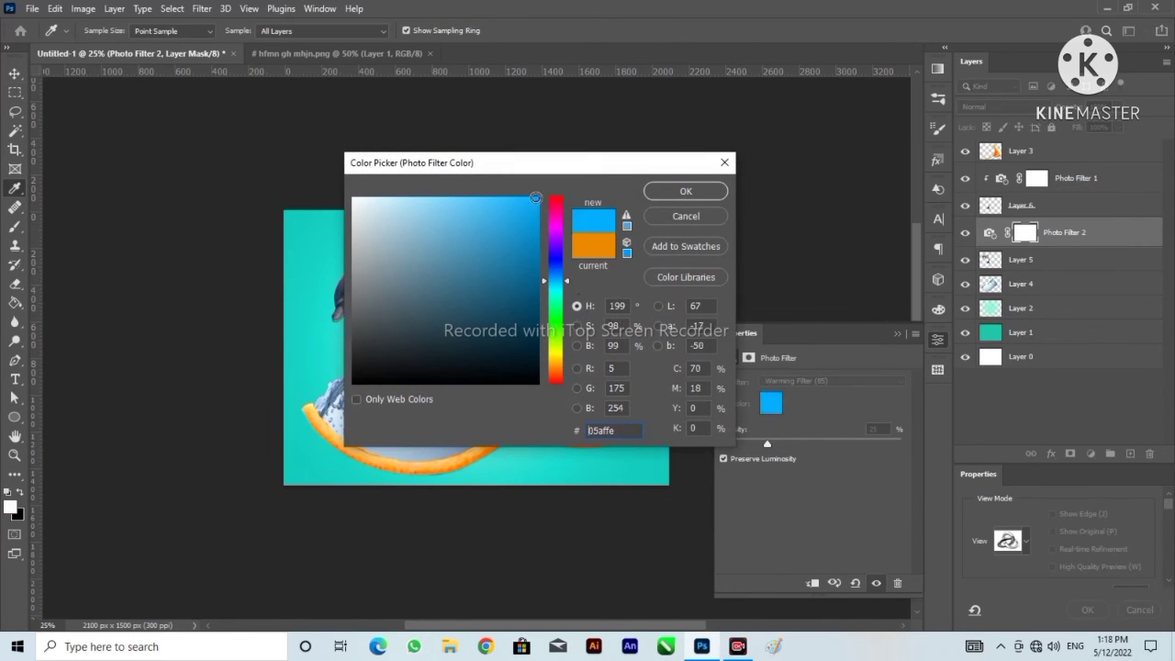
pyautogui.click(685, 191)
# Set the density of the dolphin's Photo Filter to 80%.
pyautogui.click(880, 427)
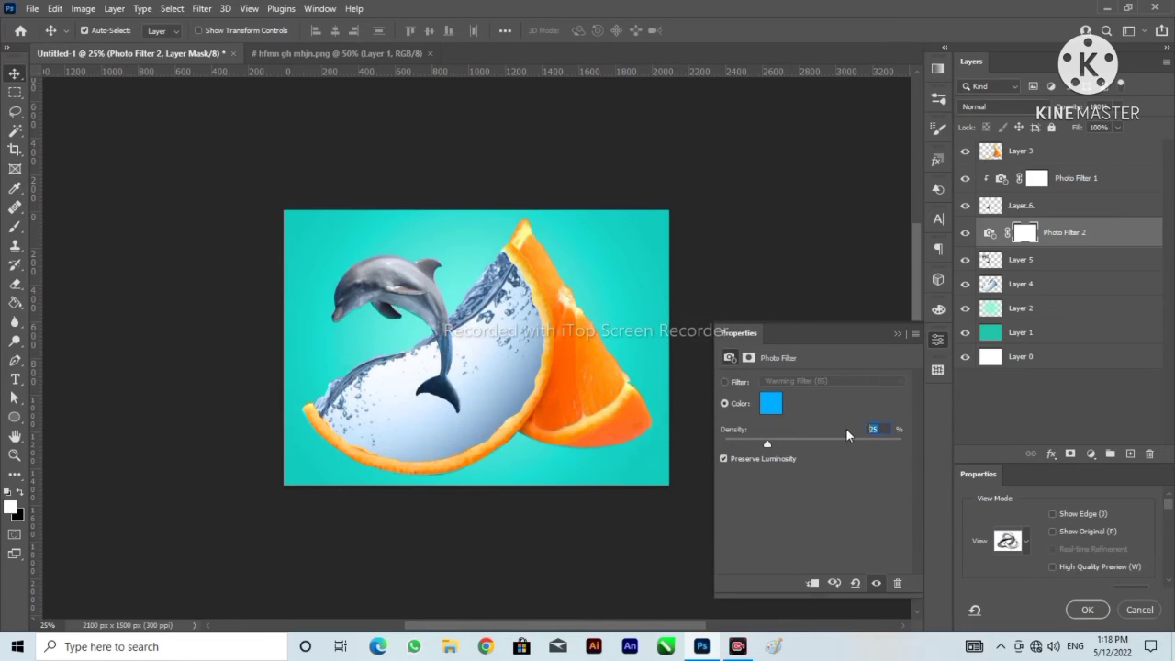
pyautogui.write('8')
pyautogui.write('0')
pyautogui.moveTo(871, 446); pyautogui.dragTo(866, 446)
pyautogui.click(879, 429)
pyautogui.click(901, 334)
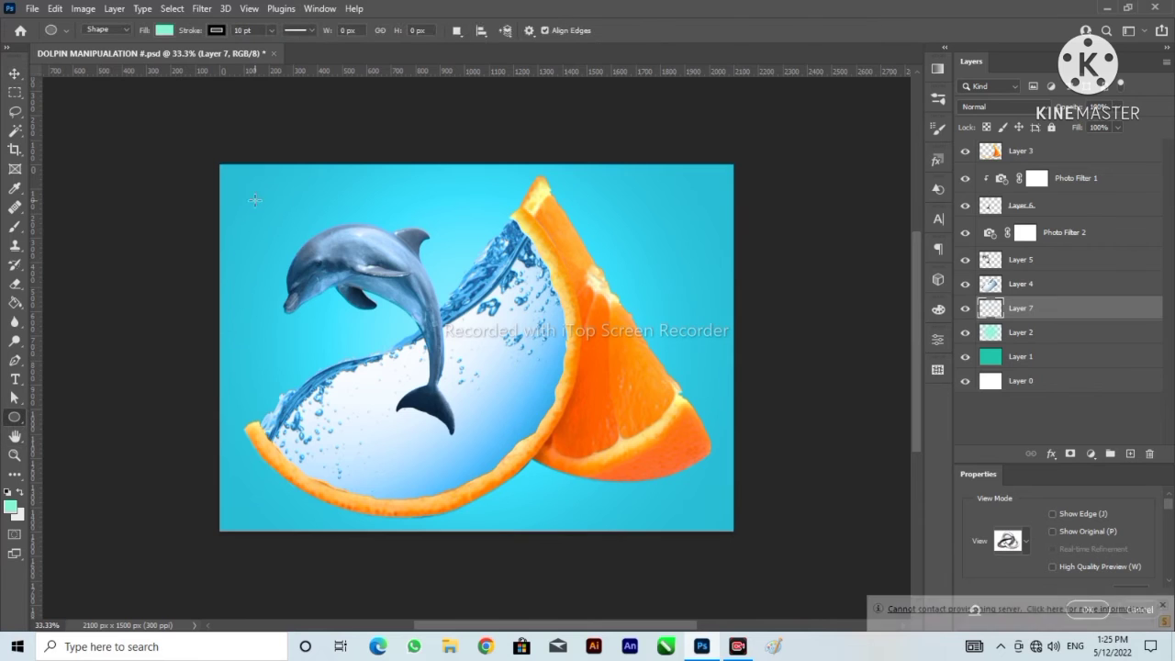
# Set the foreground colour to near-black #020202 and draw a circle about 606 px wide behind the dolphin's head.
pyautogui.click(11, 506)
pyautogui.click(353, 384)
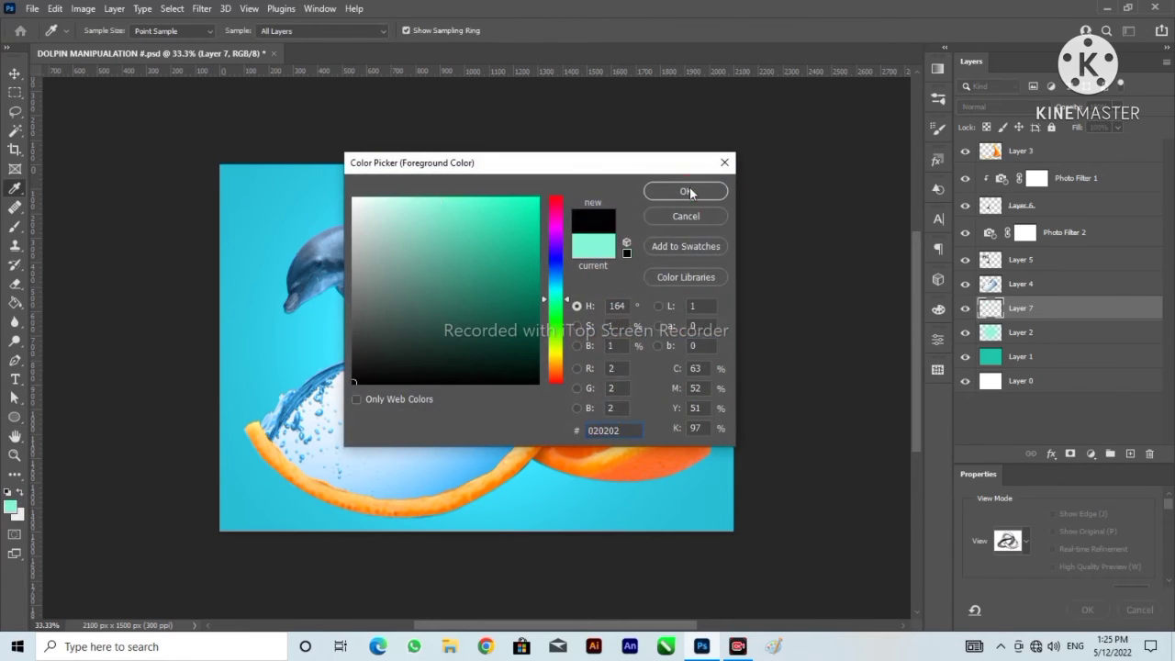
pyautogui.click(688, 190)
pyautogui.press('u')
pyautogui.moveTo(244, 200); pyautogui.dragTo(392, 350)
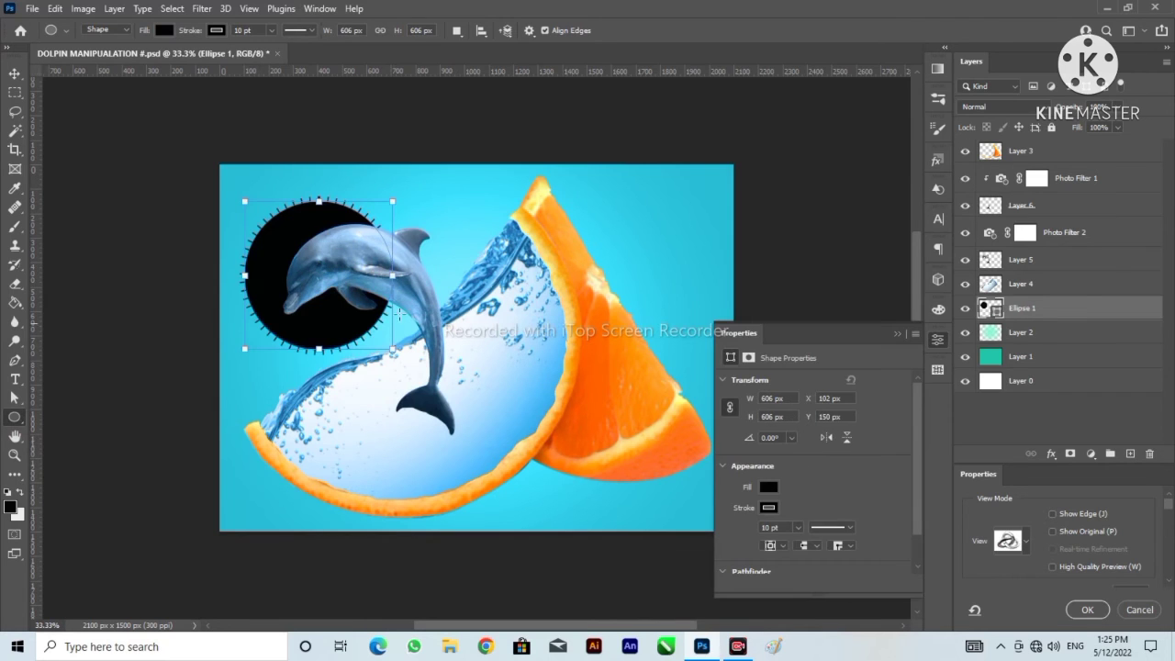
pyautogui.click(904, 333)
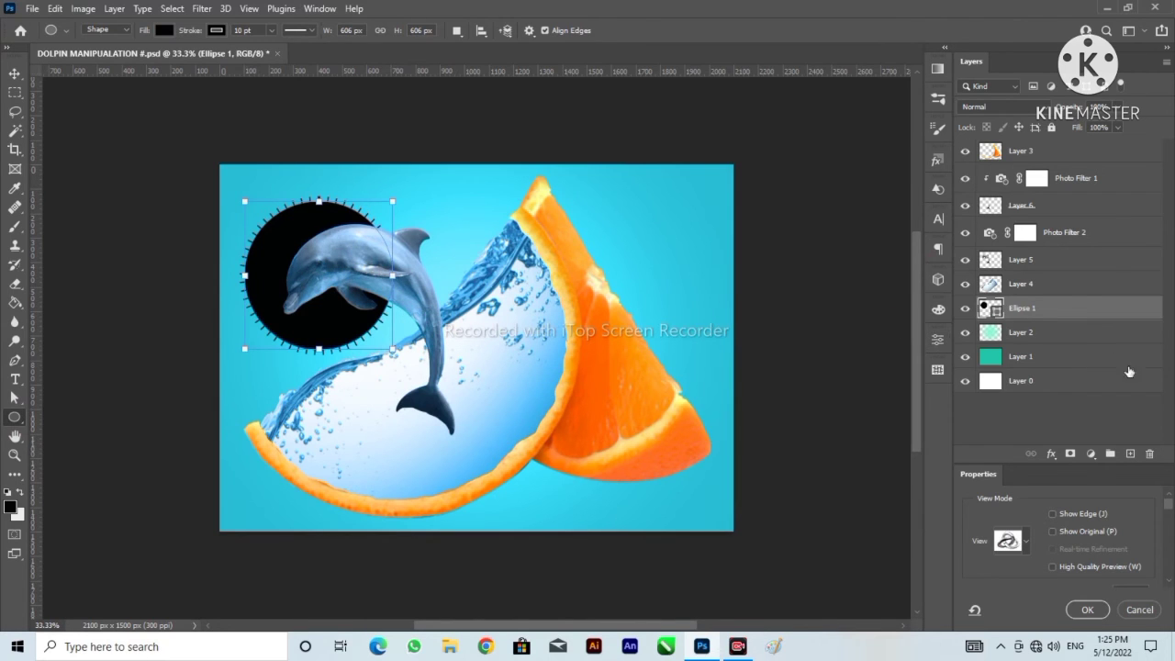
# Reduce the black circle's stroke to 0 pt and rasterize its layer.
pyautogui.moveTo(193, 32); pyautogui.dragTo(121, 45)
pyautogui.click(195, 33)
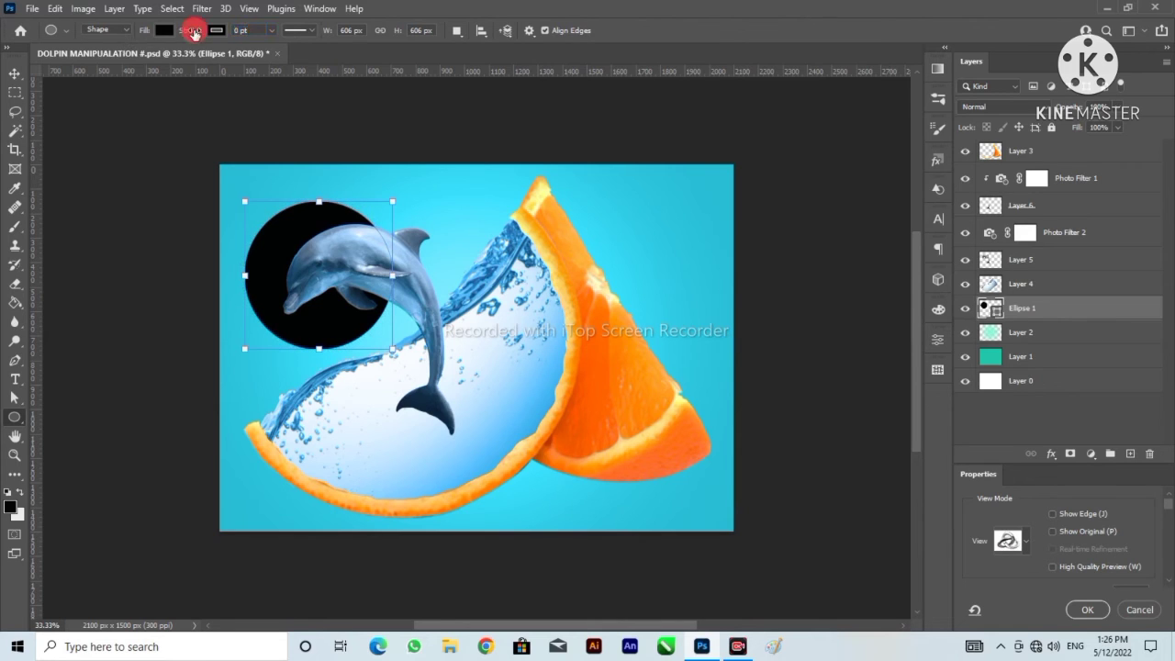
pyautogui.rightClick(1053, 312)
pyautogui.click(926, 234)
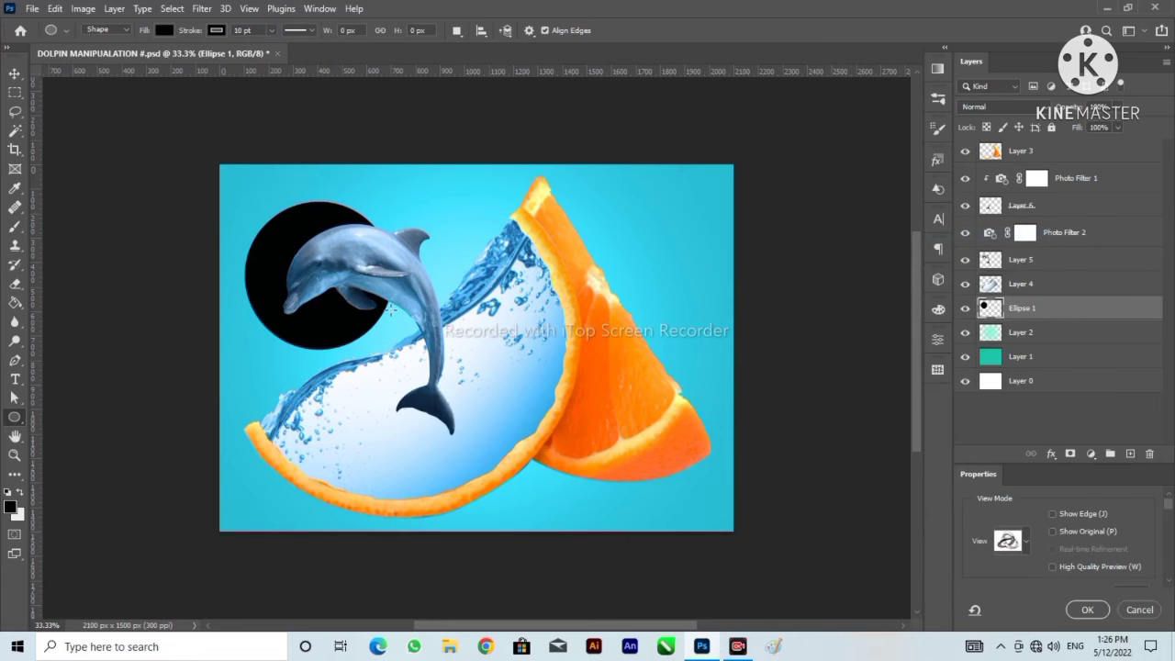
# Apply a Gaussian Blur with a radius of 115.8 pixels to the black circle on the Ellipse 1 layer.
pyautogui.click(201, 8)
pyautogui.moveTo(297, 178)
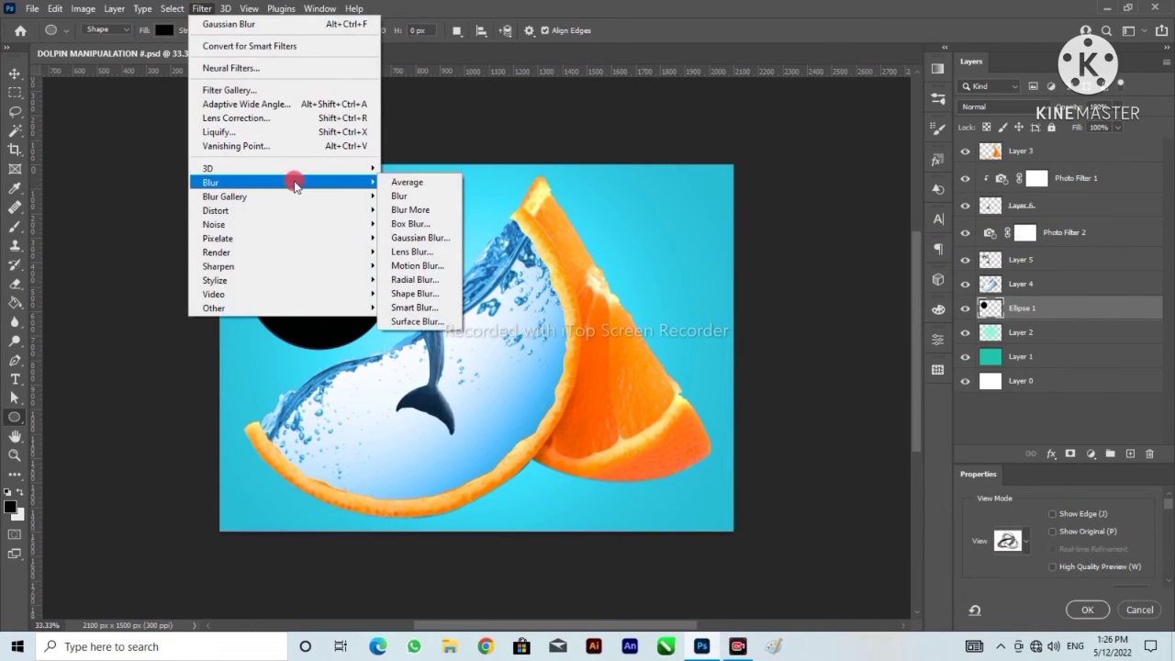
pyautogui.click(435, 231)
pyautogui.click(313, 184)
pyautogui.moveTo(313, 183); pyautogui.dragTo(735, 139)
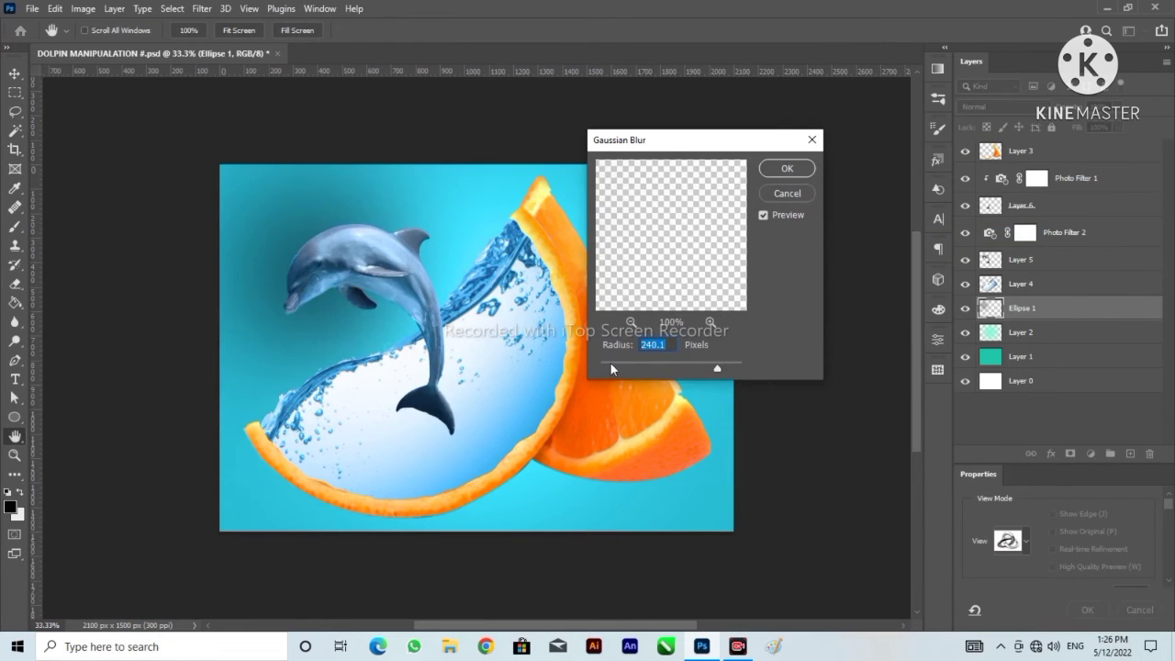
pyautogui.moveTo(611, 369); pyautogui.dragTo(701, 365)
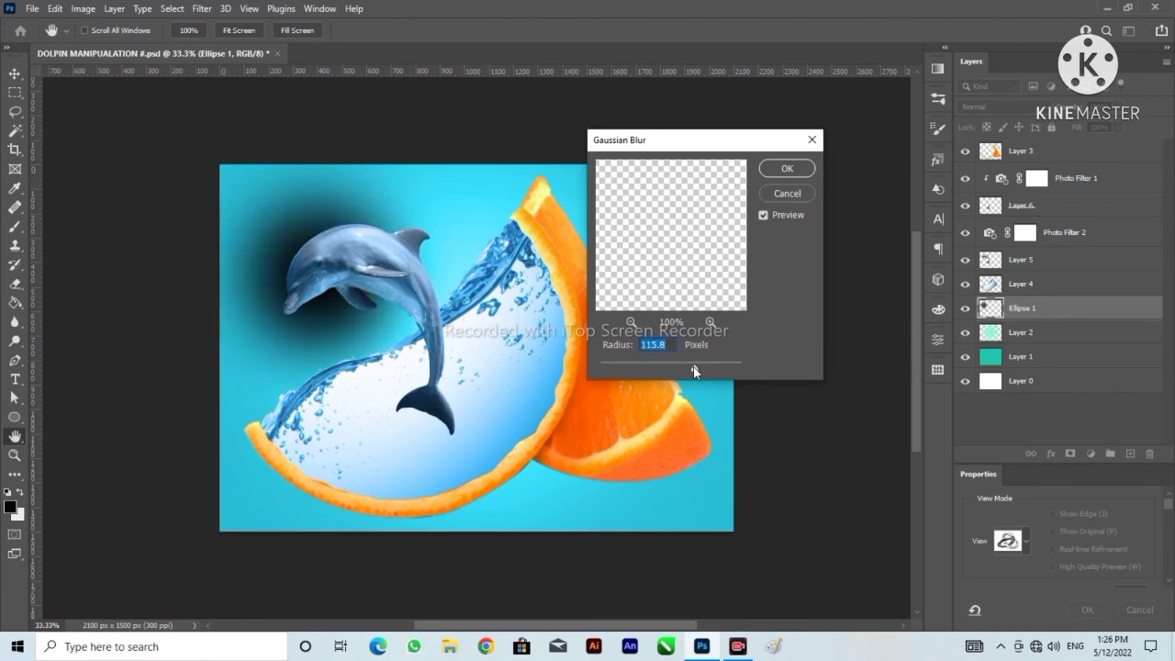
pyautogui.click(787, 168)
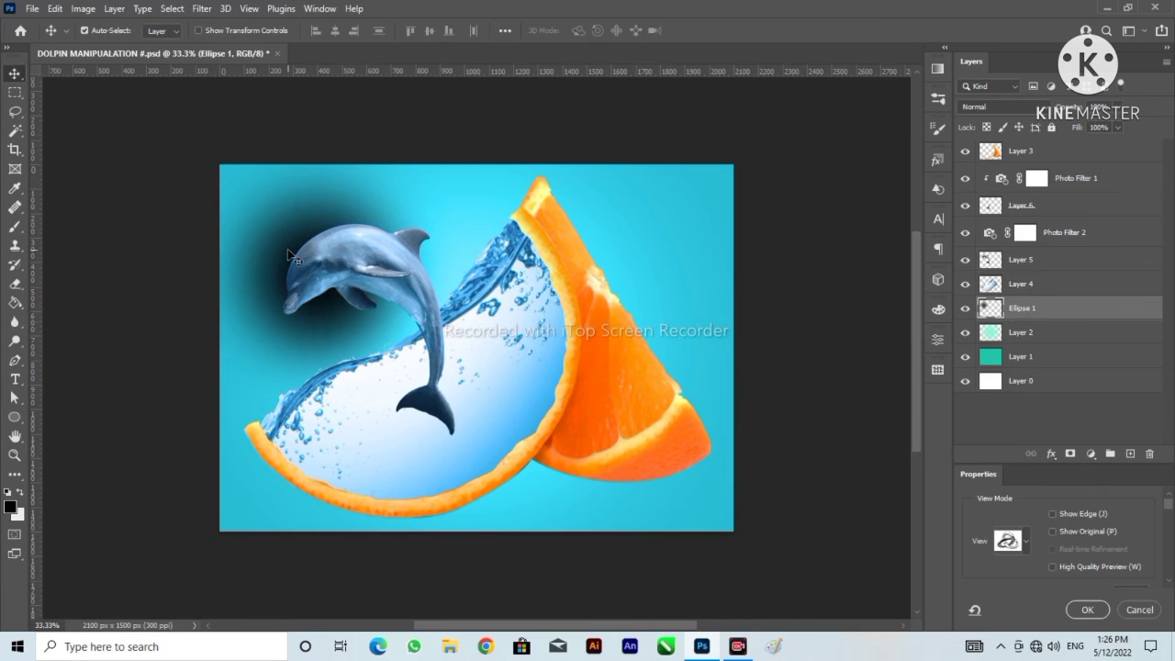
# Move the blurred circle down behind the dolphin's body and apply a second Gaussian Blur with a 115.8 pixel radius.
pyautogui.hotkey('ctrl', 't')
pyautogui.moveTo(323, 208); pyautogui.dragTo(368, 251)
pyautogui.click(202, 8)
pyautogui.moveTo(230, 178)
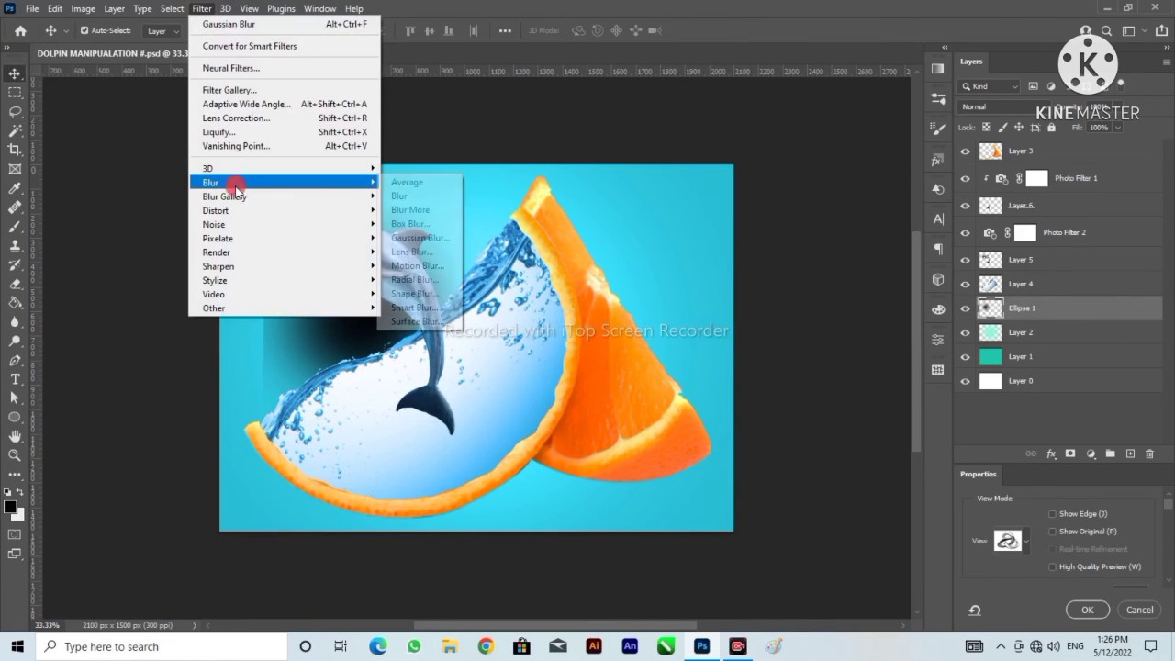
pyautogui.click(413, 241)
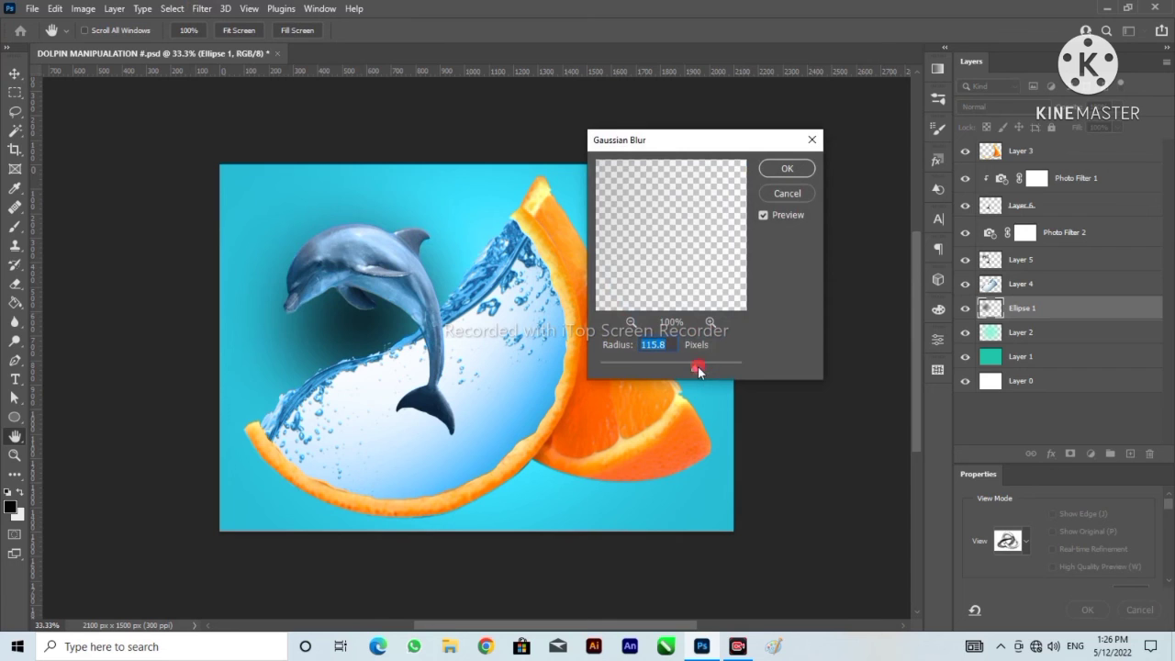
pyautogui.click(699, 364)
pyautogui.click(786, 168)
# Squash the blurred circle to about 96% width and 15% height and place it as a shadow under the water-filled slice.
pyautogui.hotkey('ctrl', 't')
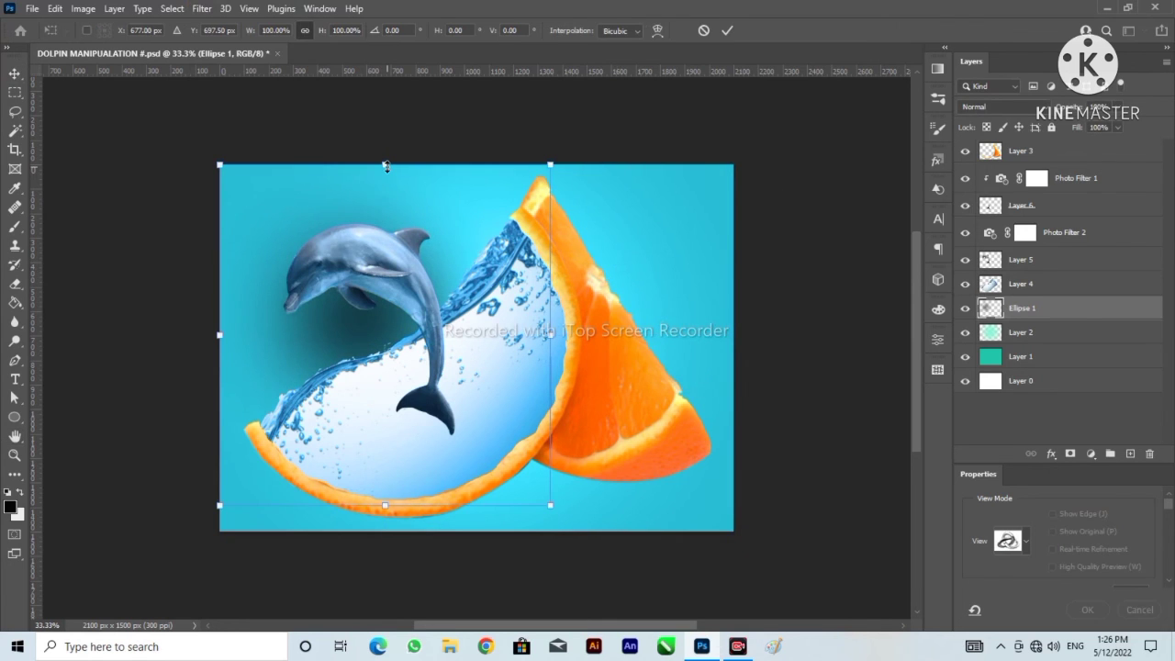
pyautogui.moveTo(388, 165); pyautogui.dragTo(414, 506)
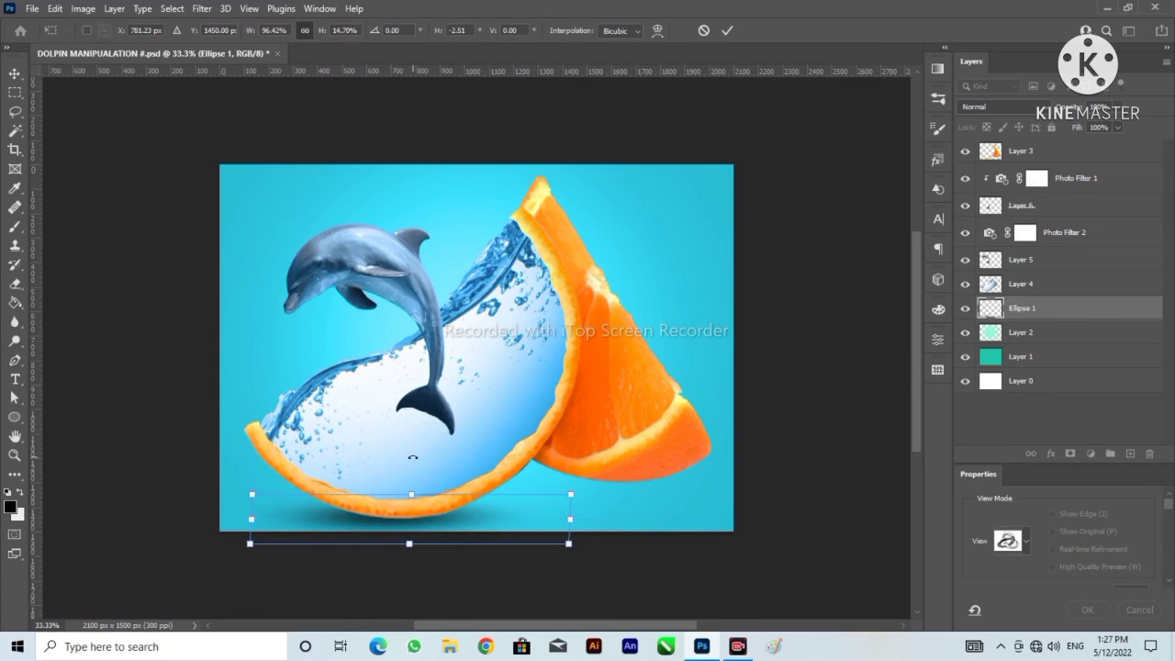
pyautogui.press('Return')
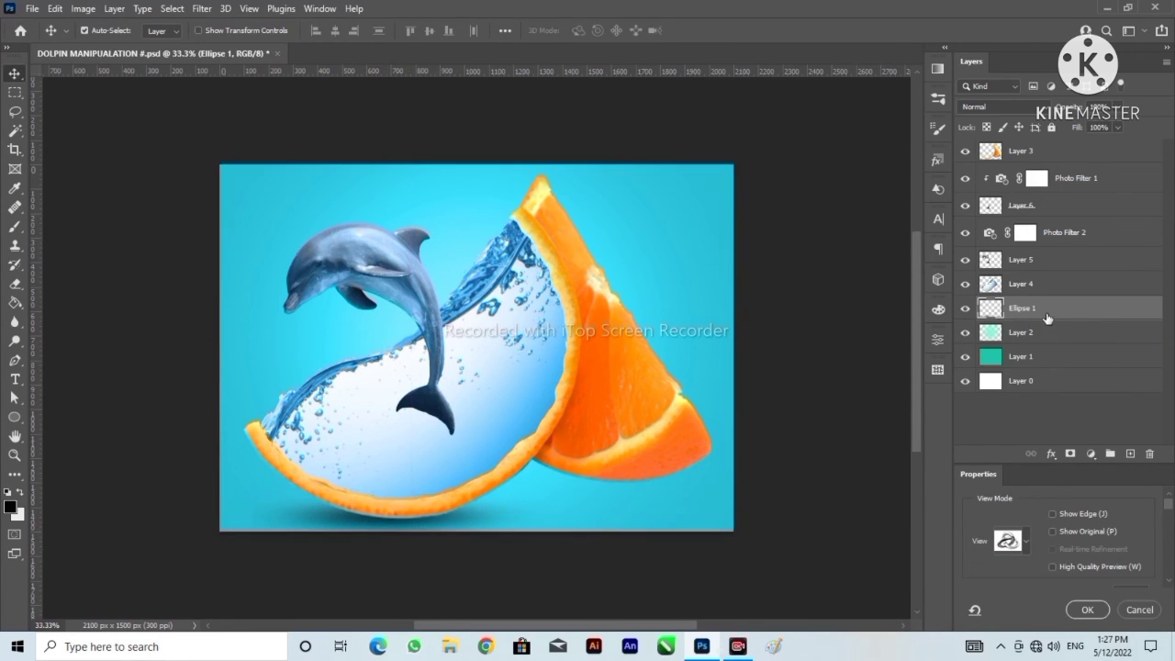
# Duplicate the Ellipse 1 shadow layer below the original and position the copy under the orange wedge.
pyautogui.keyDown('alt'); pyautogui.moveTo(1046, 316); pyautogui.dragTo(1044, 328); pyautogui.keyUp('alt')
pyautogui.hotkey('ctrl', 't')
pyautogui.moveTo(481, 519); pyautogui.dragTo(710, 481)
# Reduce the opacity of the Ellipse 1 copy shadow and the original Ellipse 1 shadow.
pyautogui.click(1048, 332)
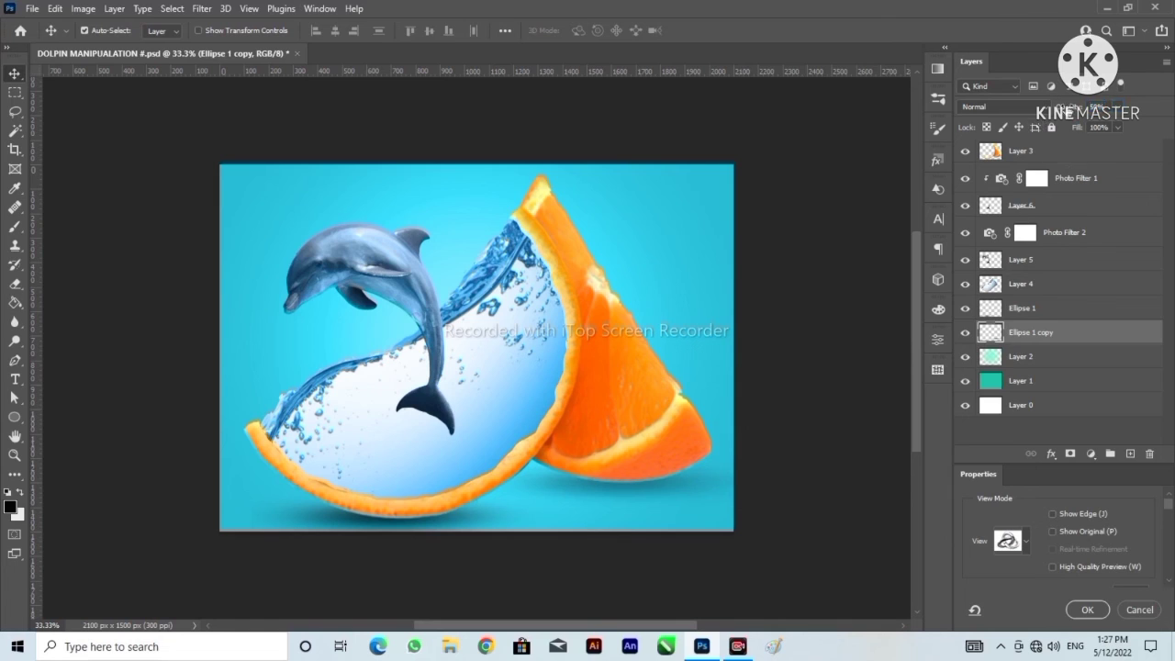
pyautogui.click(1094, 107)
pyautogui.click(1019, 308)
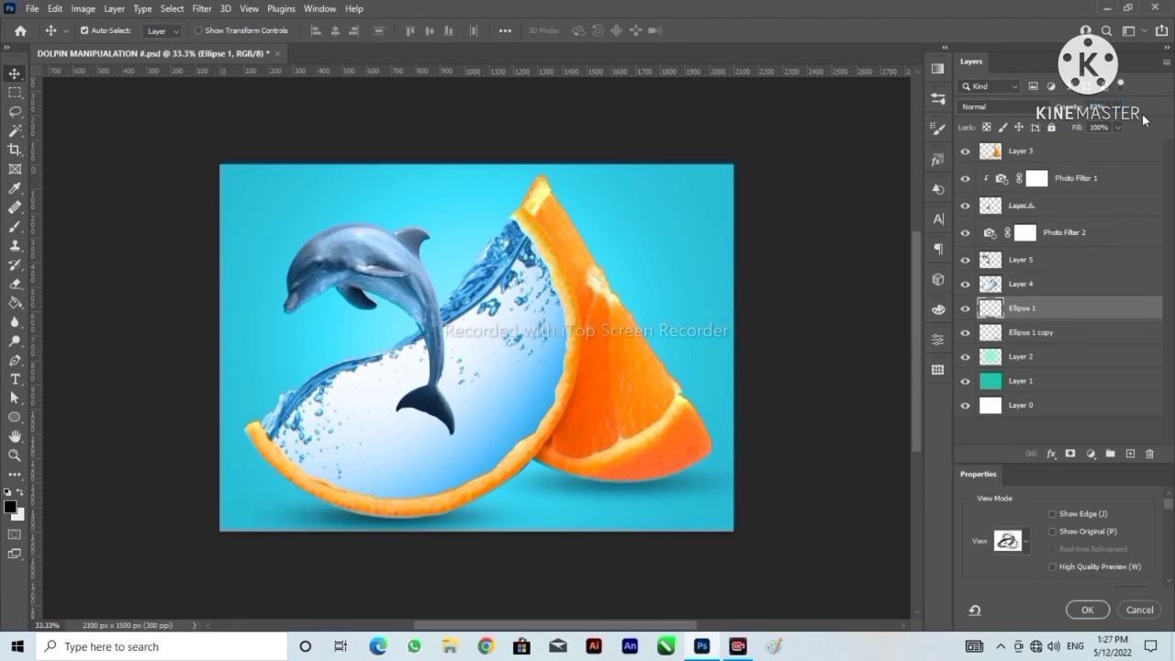
pyautogui.scroll(-1, 805, 512)
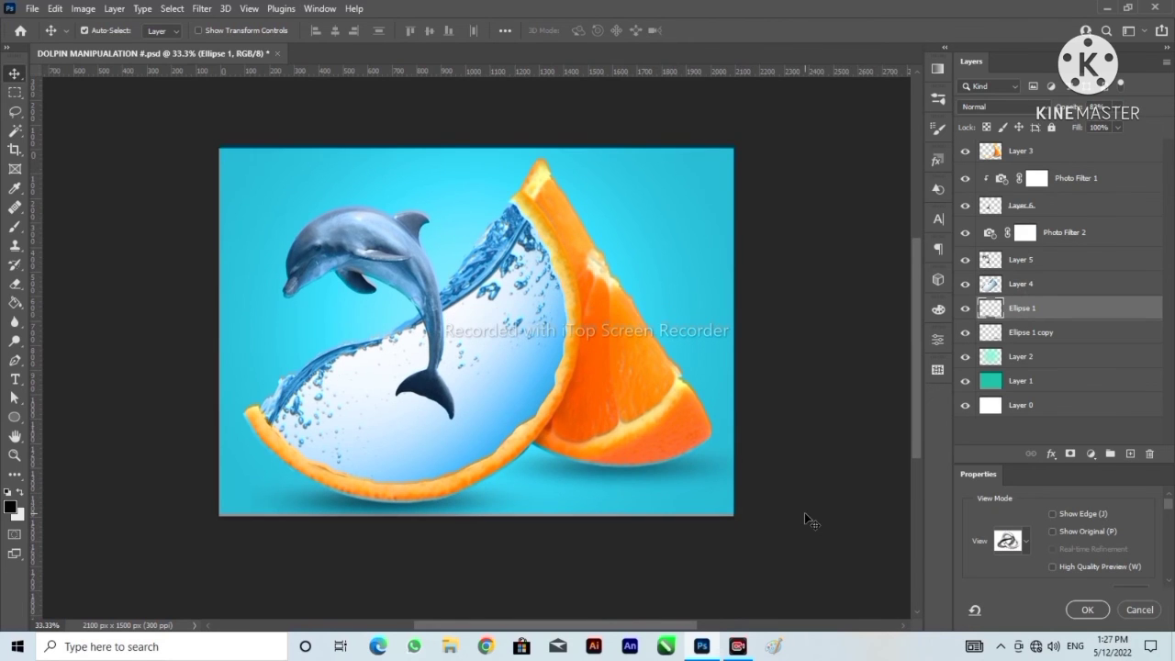